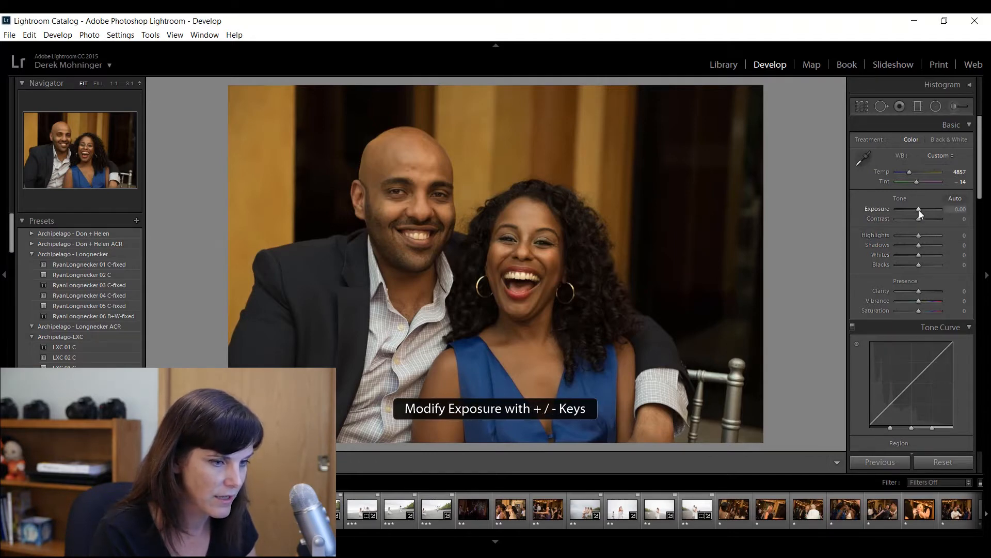
Cycle through the basic adjustments to Tint and lower the couple photo's Tint to -19
{"action": "key", "text": "period"}
{"action": "key", "text": "period"}
{"action": "key", "text": "period"}
{"action": "key", "text": "period"}
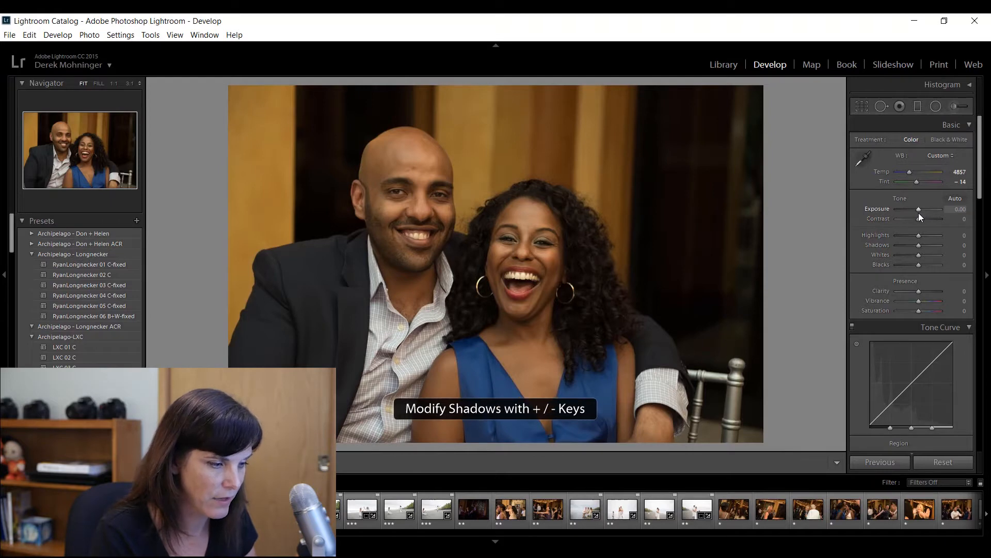
{"action": "key", "text": "comma"}
{"action": "key", "text": "comma"}
{"action": "key", "text": "comma"}
{"action": "key", "text": "comma"}
{"action": "key", "text": "comma"}
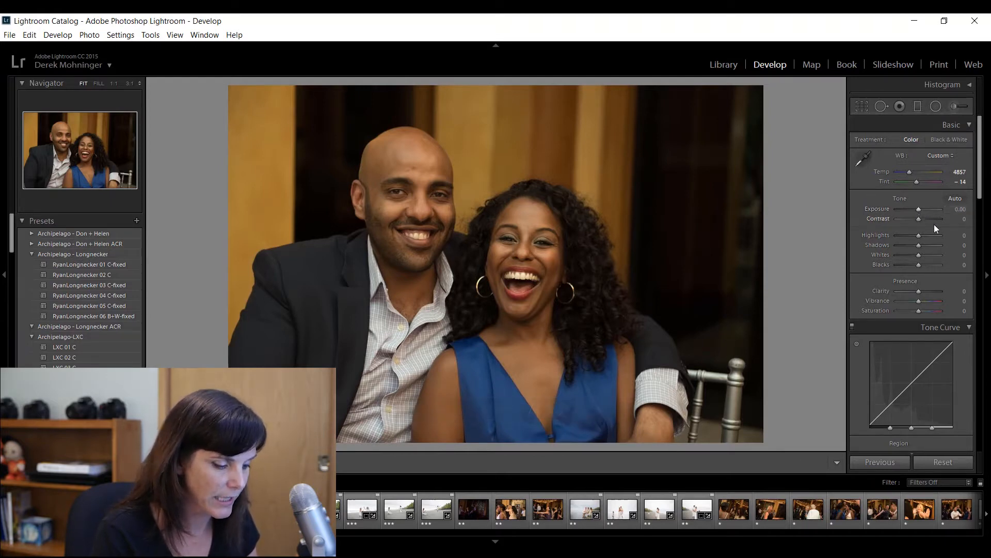
{"action": "key", "text": "minus"}
{"action": "key", "text": "minus"}
{"action": "key", "text": "minus"}
{"action": "key", "text": "minus"}
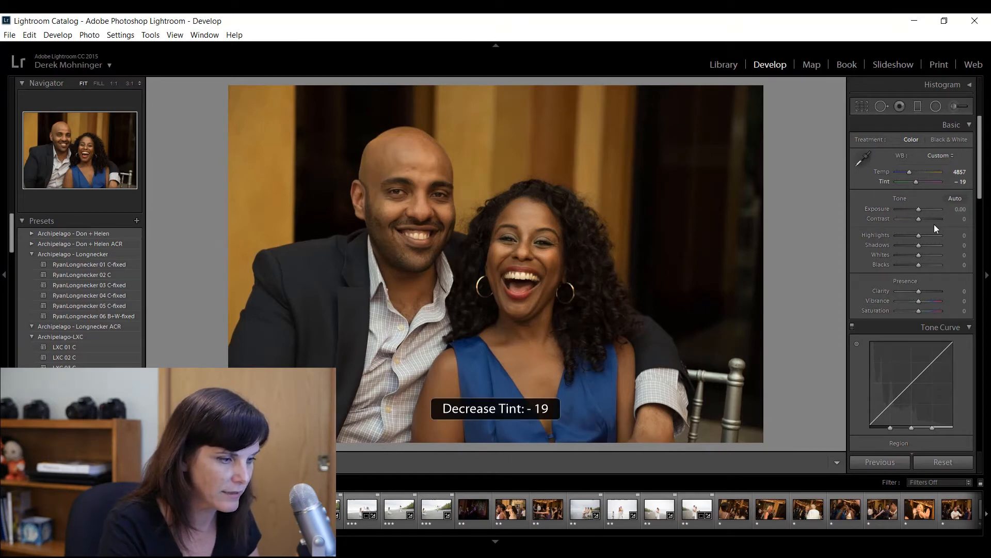
Raise the Tint to -4 and bring it back down to -14
{"action": "key", "text": "plus"}
{"action": "key", "text": "plus"}
{"action": "key", "text": "plus"}
{"action": "key", "text": "plus"}
{"action": "key", "text": "plus"}
{"action": "key", "text": "plus"}
{"action": "key", "text": "plus"}
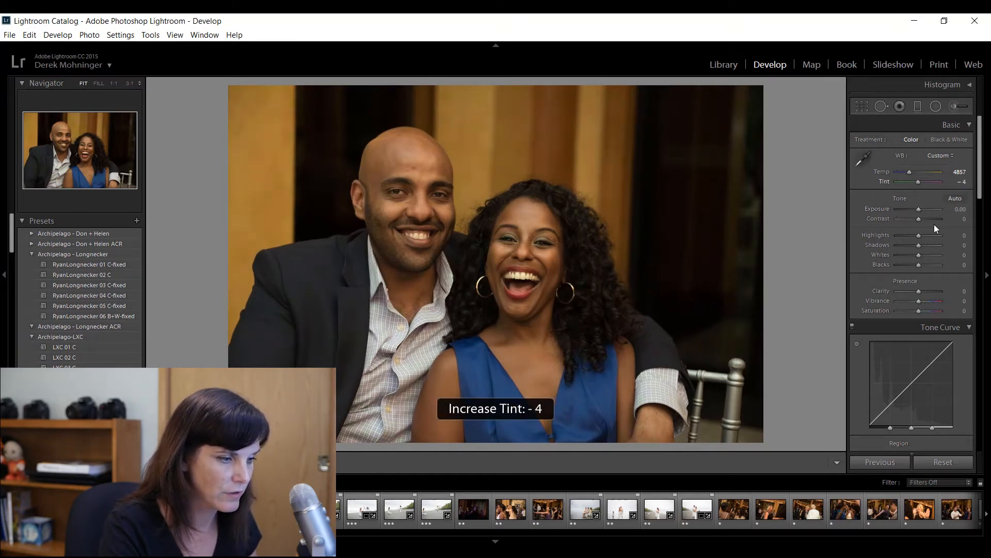
{"action": "key", "text": "minus"}
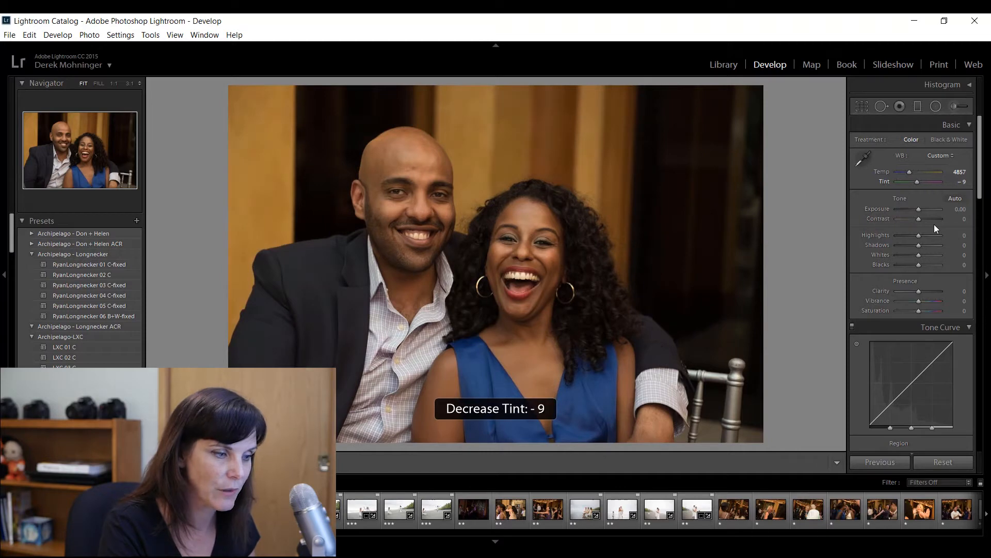
{"action": "key", "text": "minus"}
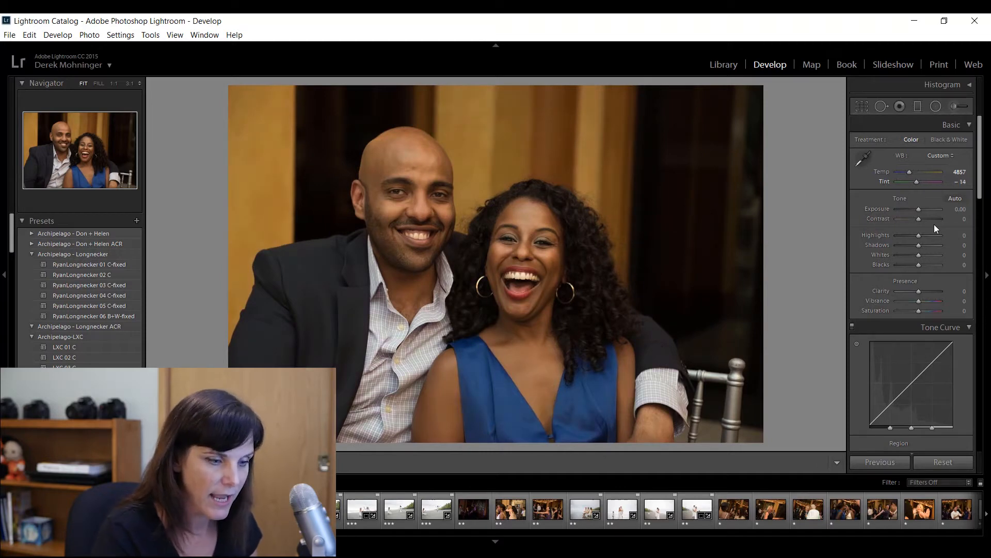
Try brighter and darker Exposure values on the couple photo and settle on +0.40
{"action": "key", "text": "period"}
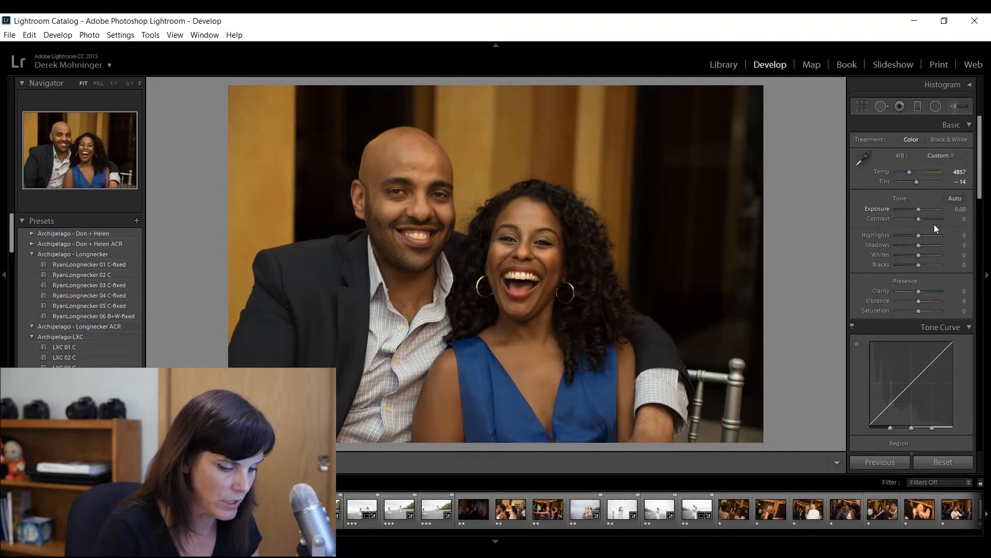
{"action": "key", "text": "plus"}
{"action": "key", "text": "plus"}
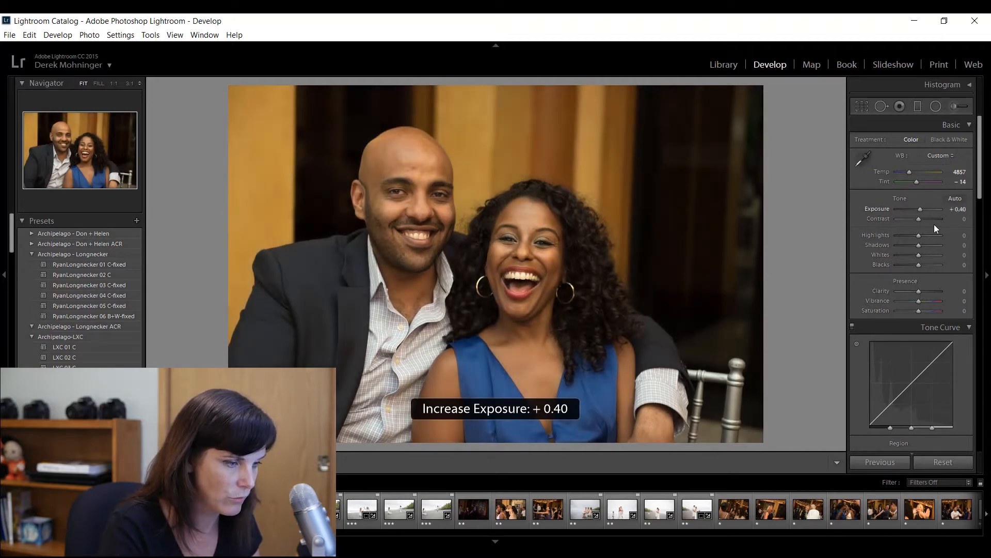
{"action": "key", "text": "plus"}
{"action": "key", "text": "plus"}
{"action": "key", "text": "plus"}
{"action": "key", "text": "plus"}
{"action": "key", "text": "minus"}
{"action": "key", "text": "minus"}
{"action": "key", "text": "minus"}
{"action": "key", "text": "minus"}
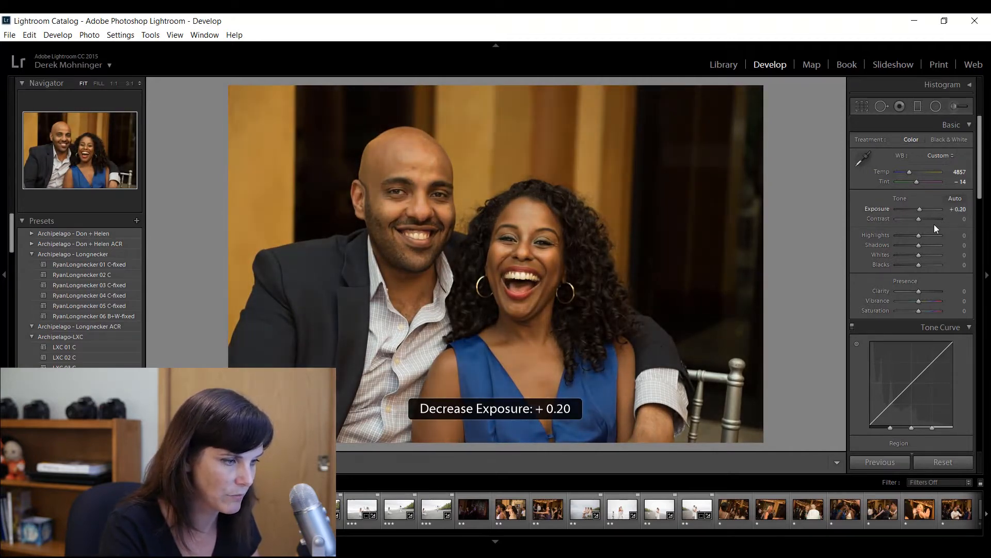
{"action": "key", "text": "minus"}
{"action": "key", "text": "minus"}
{"action": "key", "text": "plus"}
{"action": "key", "text": "plus"}
{"action": "key", "text": "plus"}
{"action": "key", "text": "plus"}
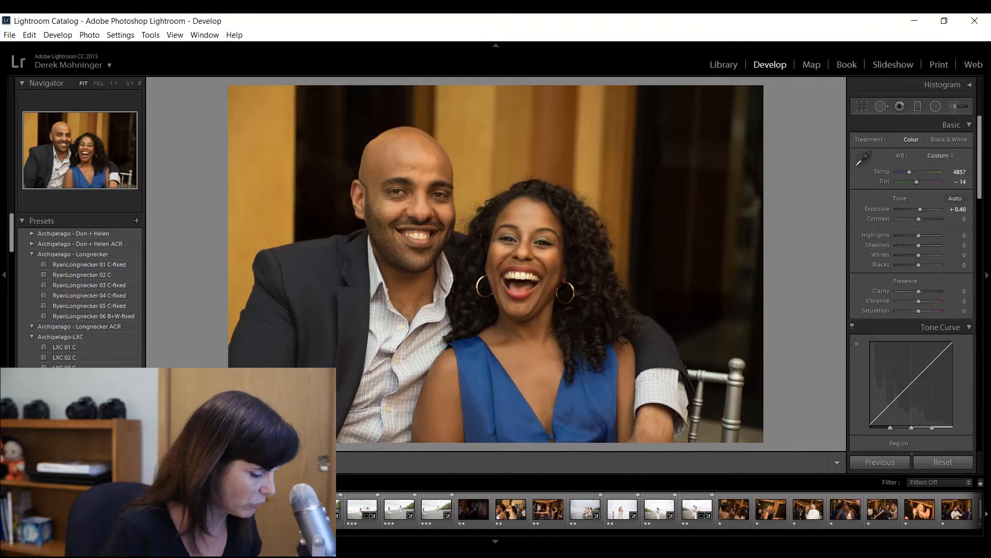
Apply Auto Tone to the couple photo, and reduce Exposure to +0.95 and Whites to +10
{"action": "key", "text": "ctrl+u"}
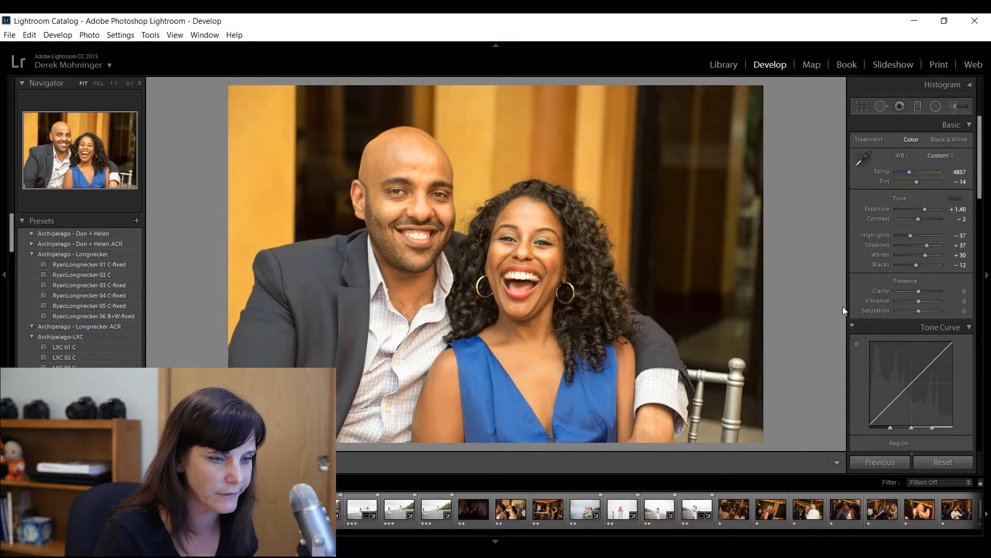
{"action": "left_click_drag", "start_coordinate": [923, 209], "coordinate": [923, 209]}
{"action": "left_click_drag", "start_coordinate": [926, 254], "coordinate": [922, 256]}
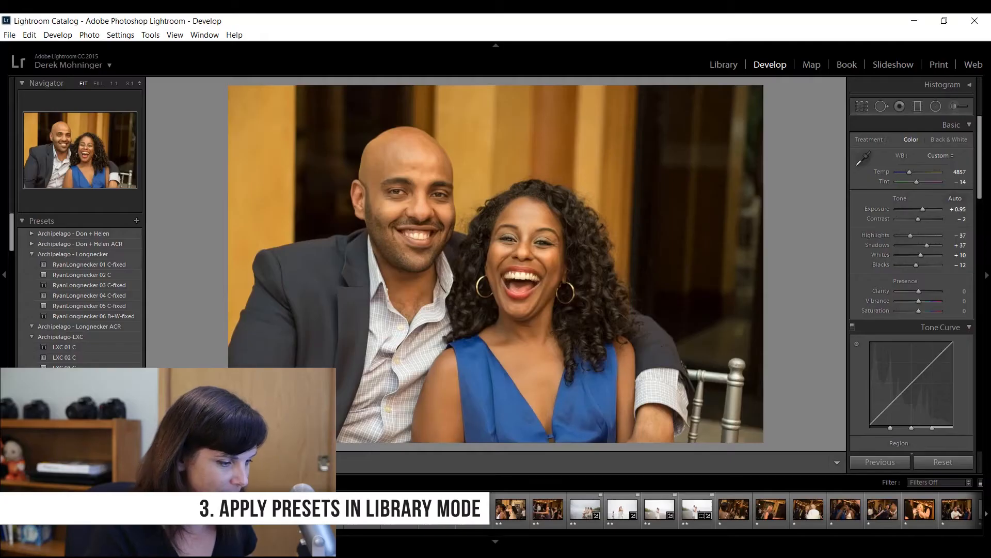
Reset all develop adjustments on the couple photo
{"action": "left_click", "coordinate": [731, 65]}
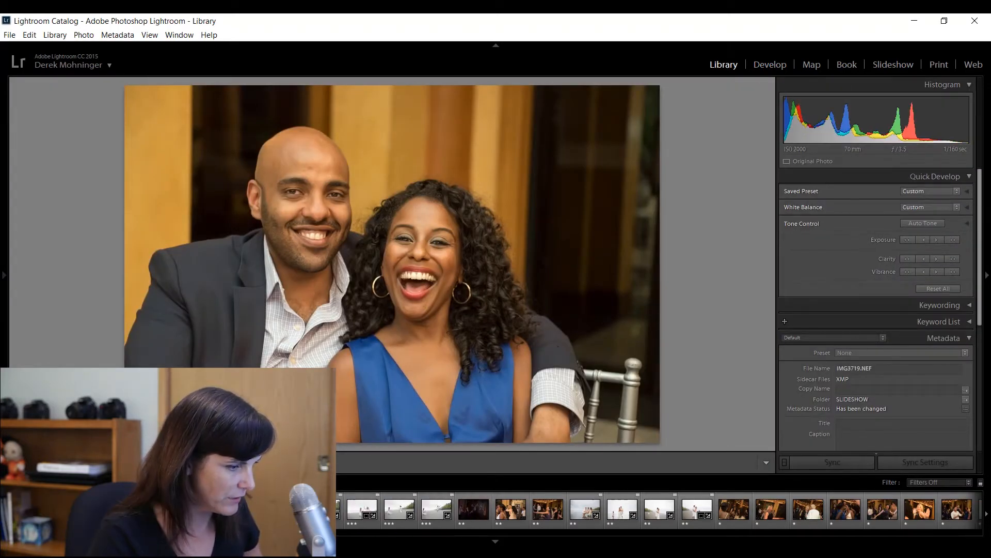
{"action": "left_click", "coordinate": [772, 66]}
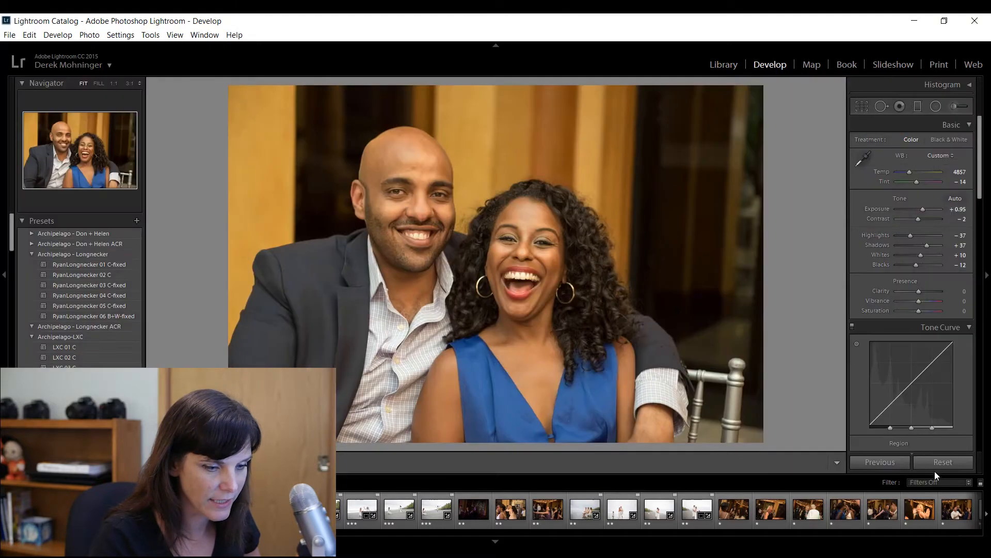
{"action": "key", "text": "ctrl+shift+r"}
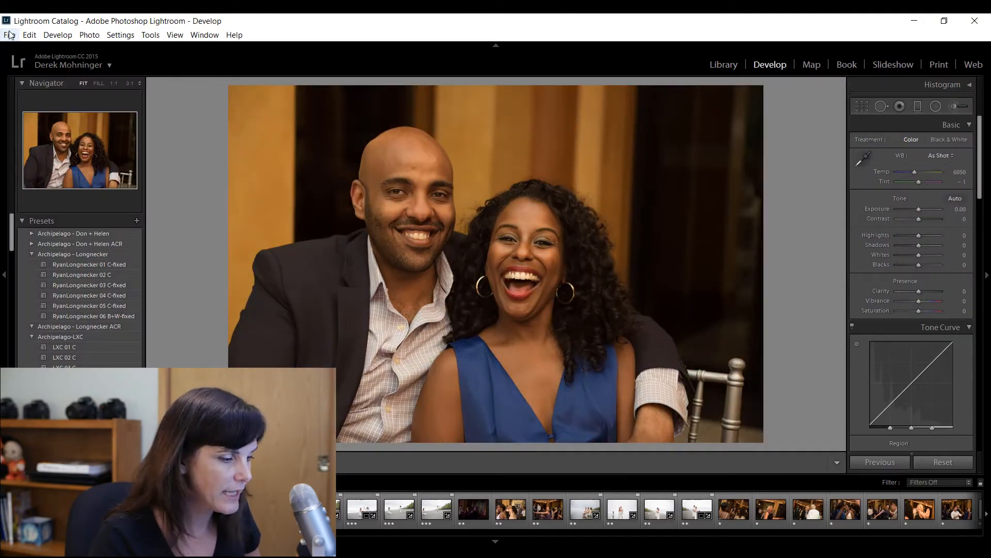
Apply the creamy-highlights user preset to the couple photo through Quick Develop in the Library module
{"action": "left_click", "coordinate": [726, 66]}
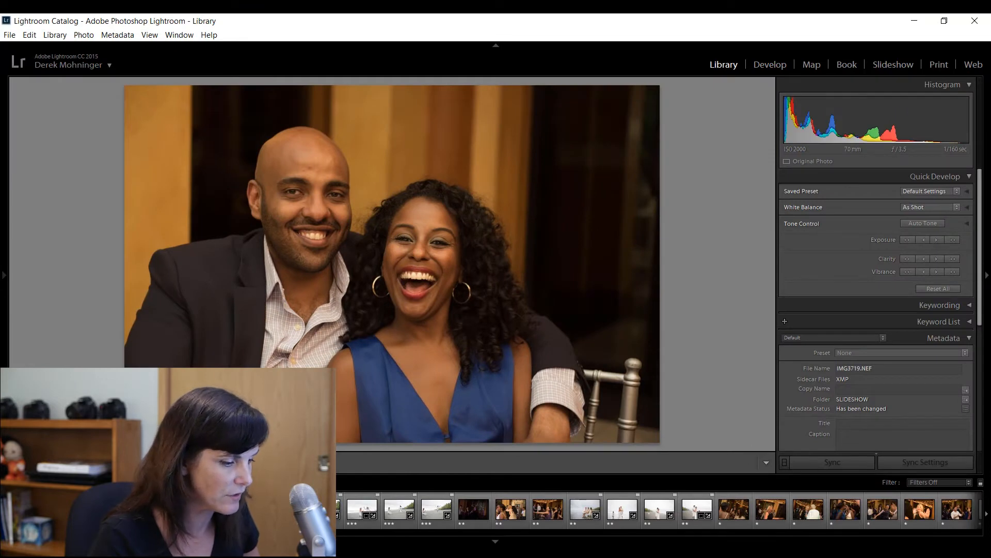
{"action": "scroll", "coordinate": [658, 510], "scroll_direction": "down", "scroll_amount": 3}
{"action": "scroll", "coordinate": [658, 509], "scroll_direction": "down", "scroll_amount": 5}
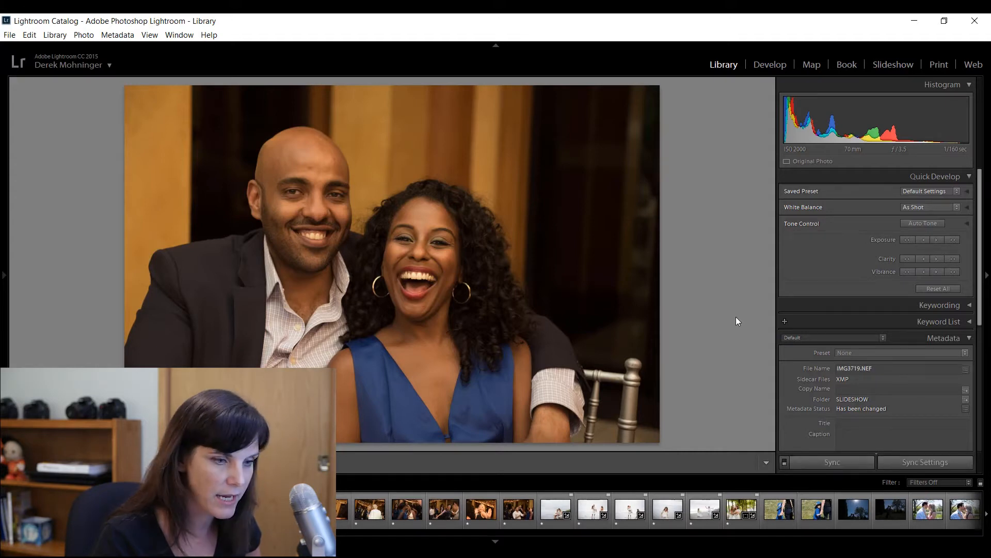
{"action": "left_click", "coordinate": [938, 193]}
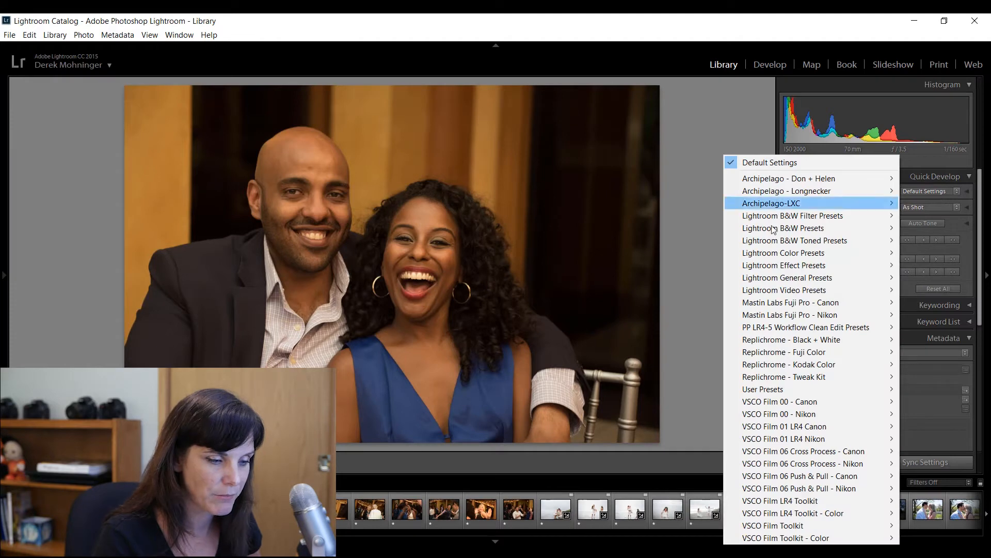
{"action": "mouse_move", "coordinate": [782, 392]}
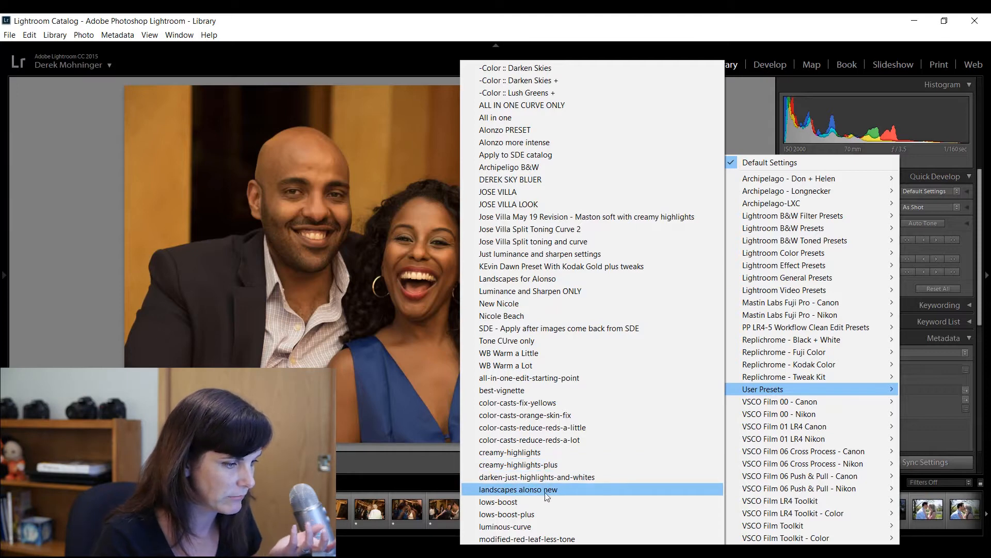
{"action": "left_click", "coordinate": [497, 456]}
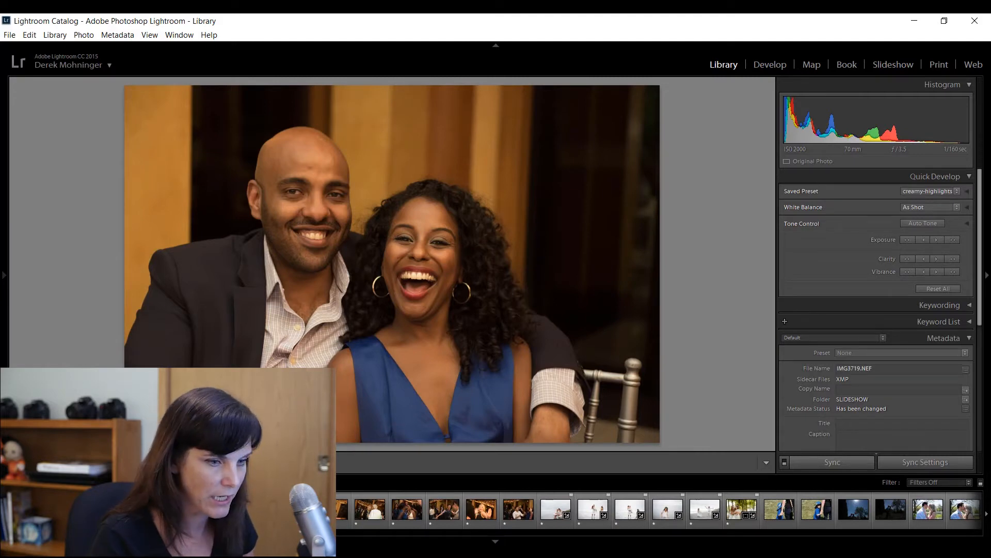
Switch repeatedly between the Library grid and the Develop view of the beach photo
{"action": "scroll", "coordinate": [659, 509], "scroll_direction": "up", "scroll_amount": 4}
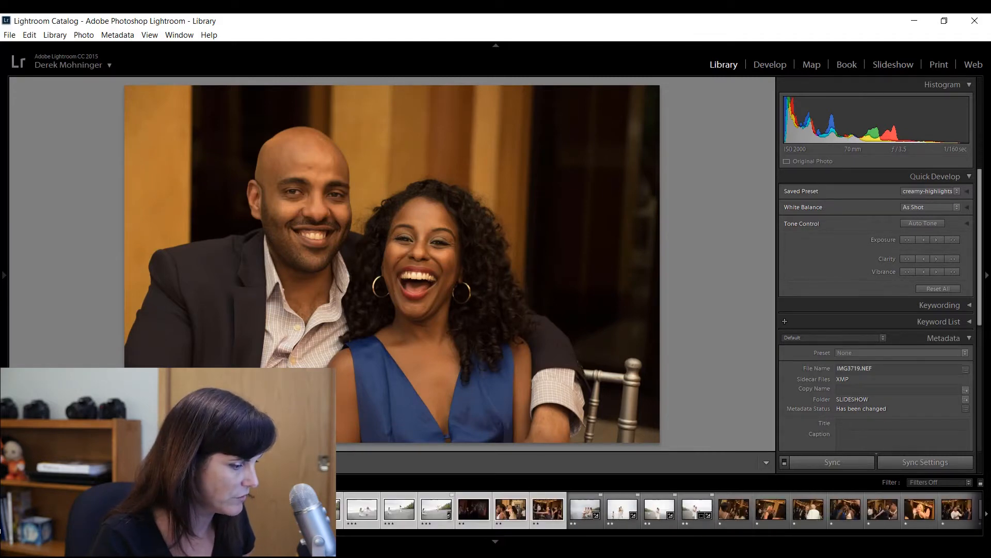
{"action": "mouse_move", "coordinate": [4, 275]}
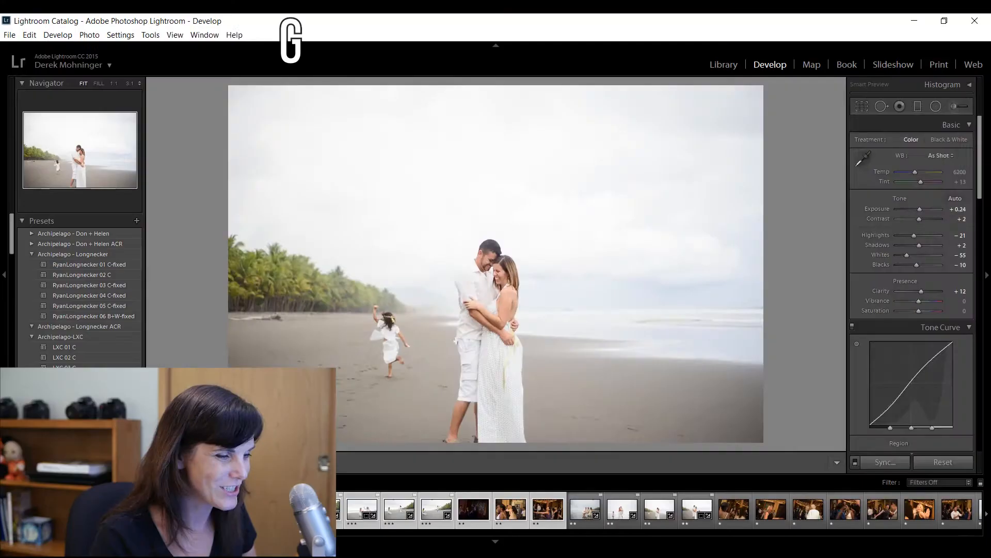
{"action": "key", "text": "g"}
{"action": "key", "text": "d"}
{"action": "key", "text": "g"}
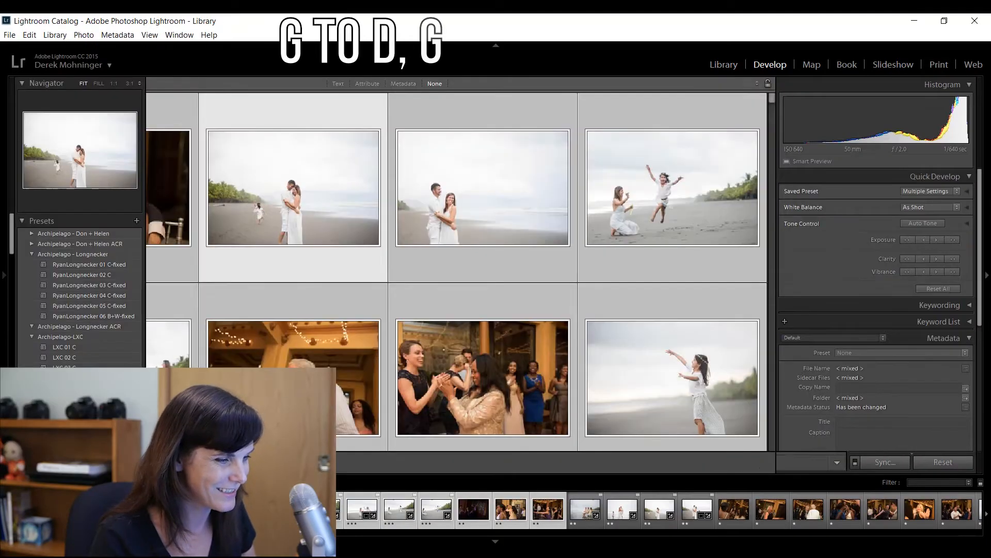
{"action": "key", "text": "d"}
{"action": "key", "text": "g"}
{"action": "key", "text": "d"}
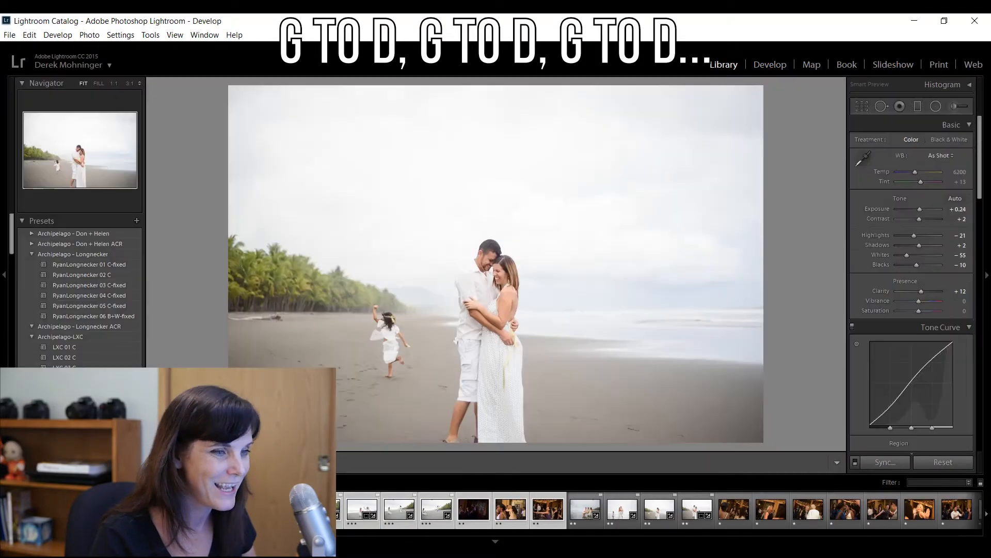
{"action": "key", "text": "g"}
{"action": "key", "text": "d"}
{"action": "key", "text": "g"}
{"action": "key", "text": "d"}
{"action": "key", "text": "g"}
{"action": "key", "text": "d"}
{"action": "key", "text": "g"}
{"action": "key", "text": "d"}
{"action": "key", "text": "g"}
{"action": "key", "text": "d"}
{"action": "key", "text": "g"}
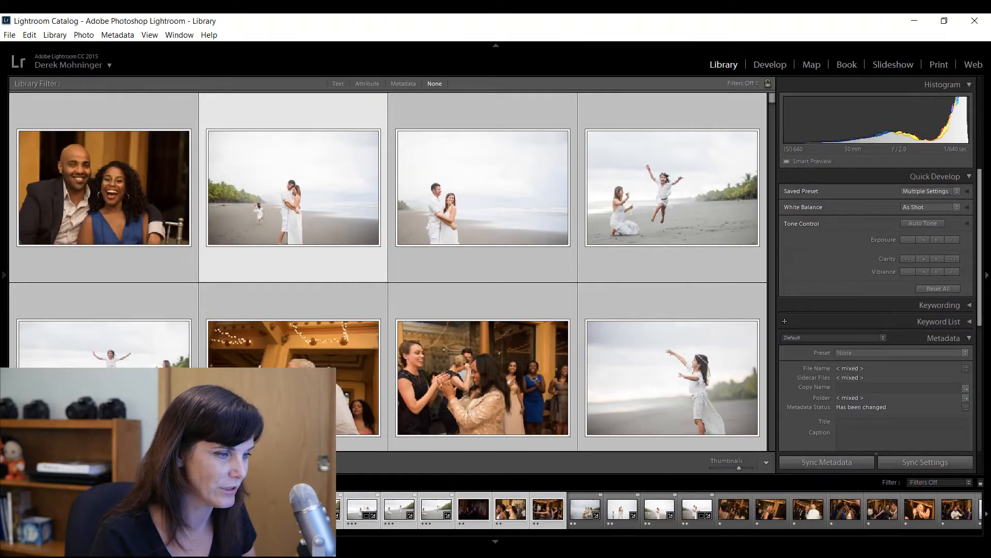
{"action": "key", "text": "d"}
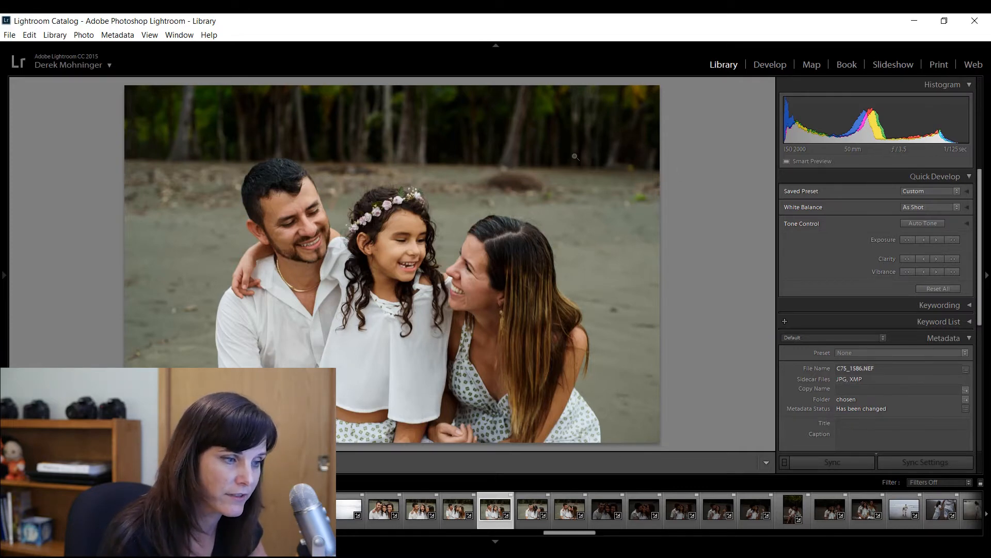
Try tighter crops of the family portrait from its upper-left and upper-right corners
{"action": "key", "text": "r"}
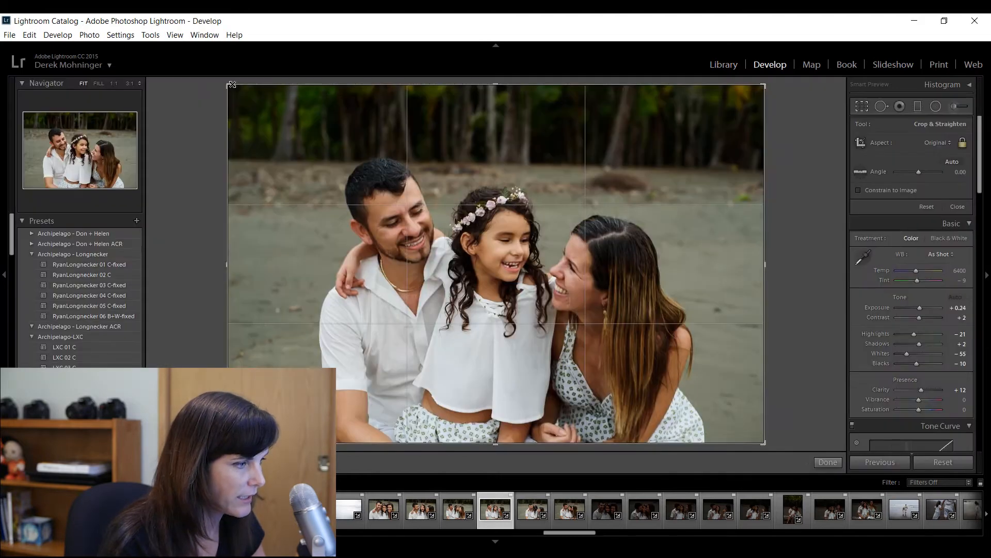
{"action": "left_click_drag", "start_coordinate": [227, 84], "coordinate": [256, 115]}
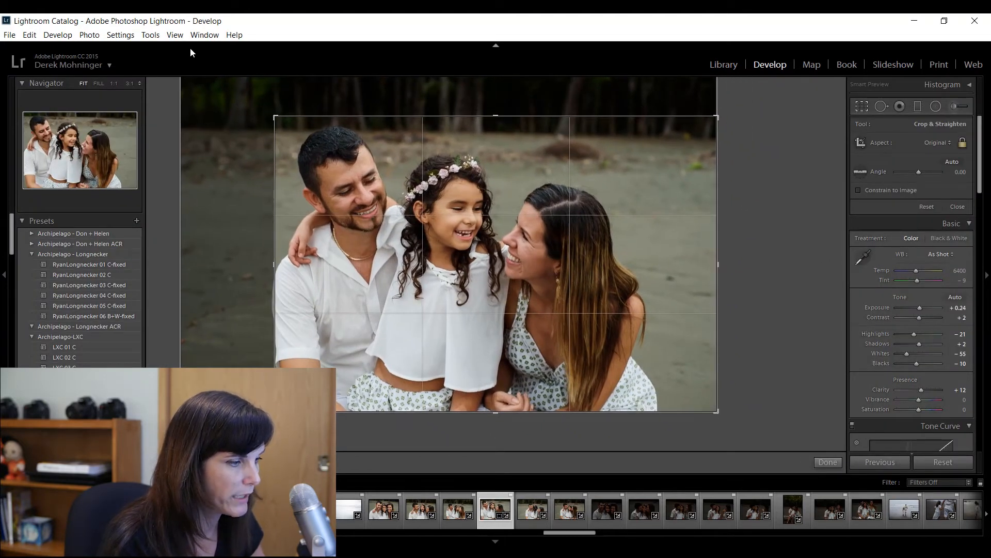
{"action": "left_click_drag", "start_coordinate": [275, 116], "coordinate": [200, 71]}
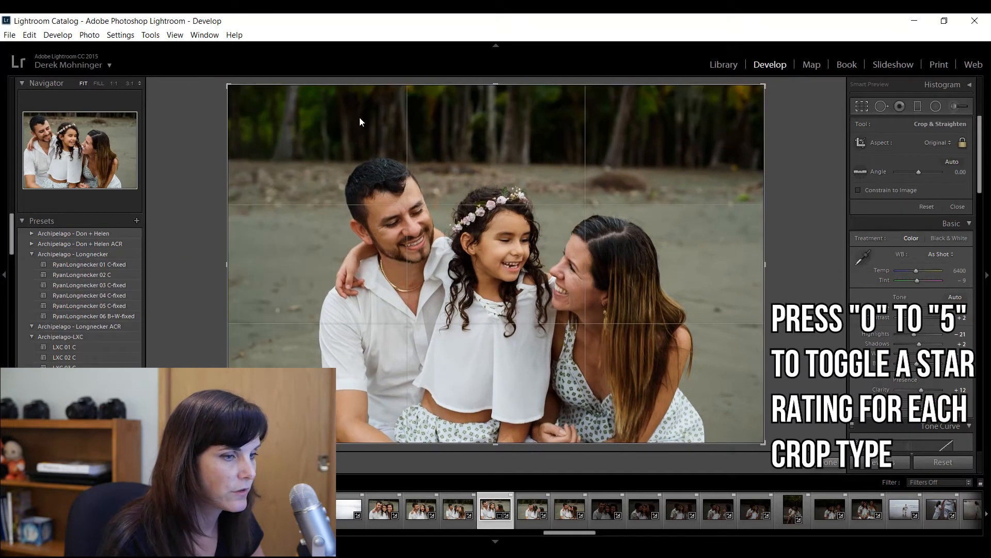
{"action": "left_click_drag", "start_coordinate": [764, 84], "coordinate": [727, 117]}
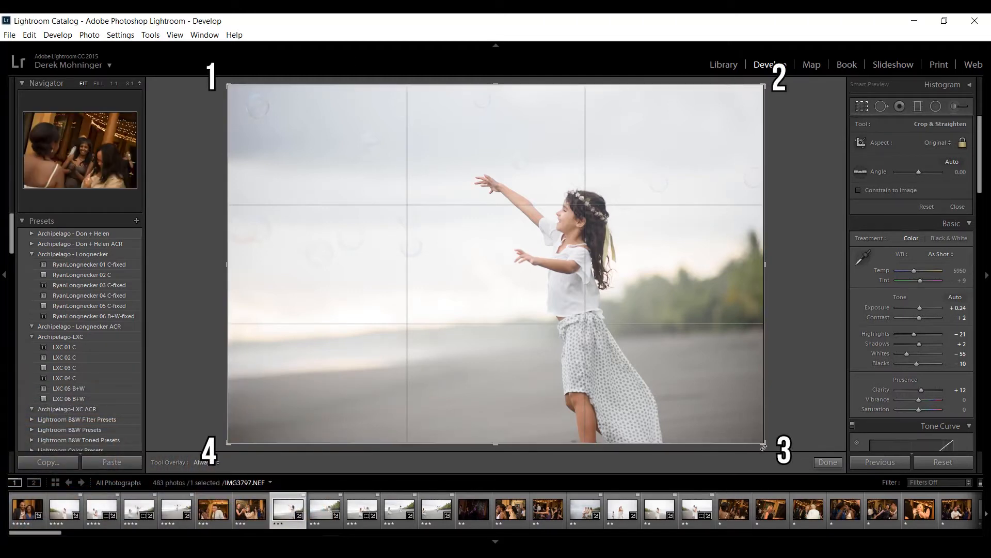
Crop the photo of the reaching girl tighter from its lower-right corner and return to the Library grid
{"action": "left_click_drag", "start_coordinate": [755, 439], "coordinate": [732, 414]}
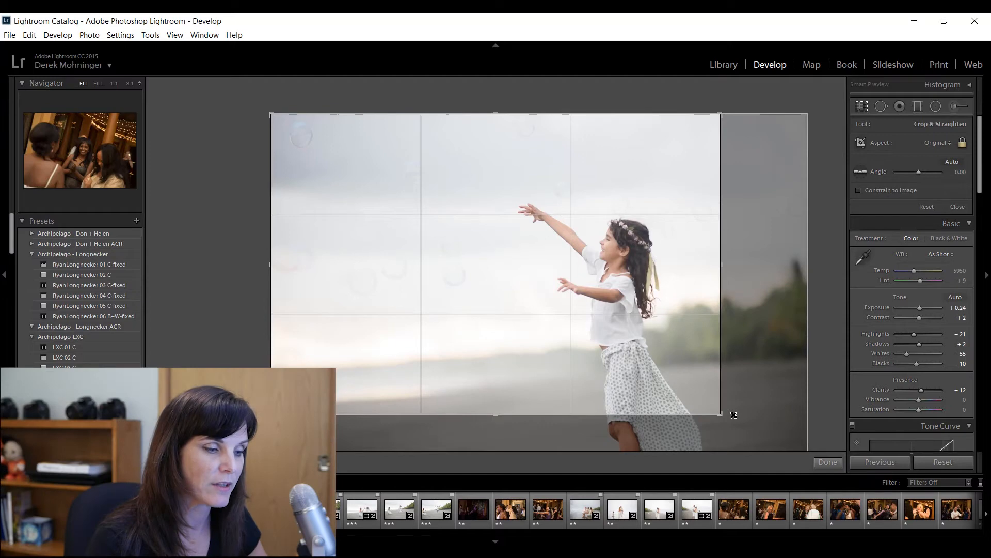
{"action": "mouse_move", "coordinate": [734, 414]}
{"action": "left_mouse_down"}
{"action": "mouse_move", "coordinate": [772, 450]}
{"action": "mouse_move", "coordinate": [744, 413]}
{"action": "left_mouse_up"}
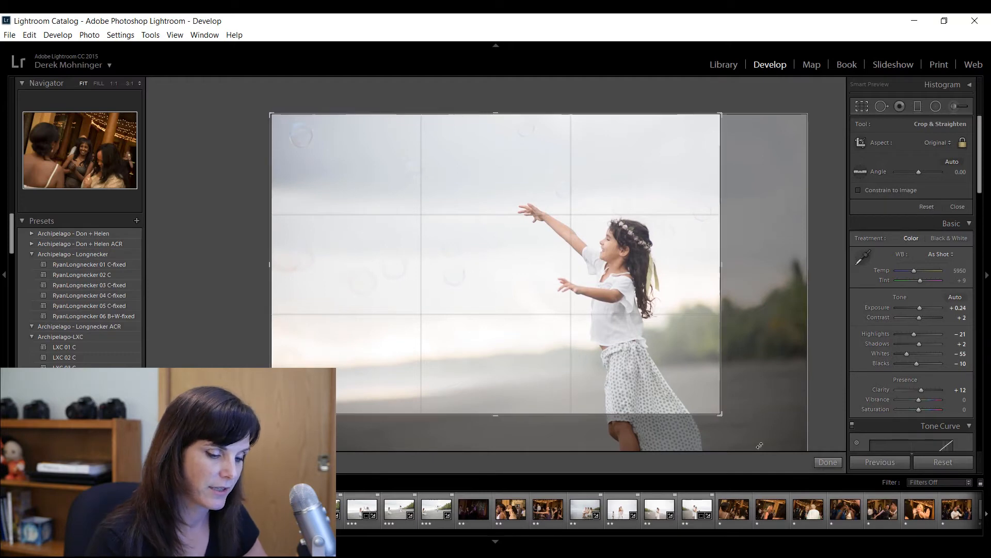
{"action": "key", "text": "Return"}
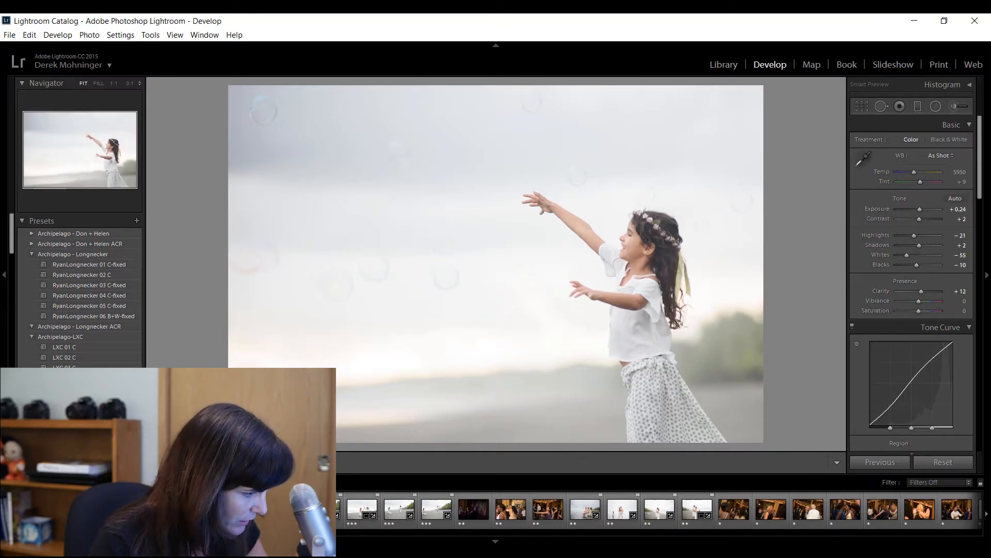
{"action": "left_click", "coordinate": [723, 64]}
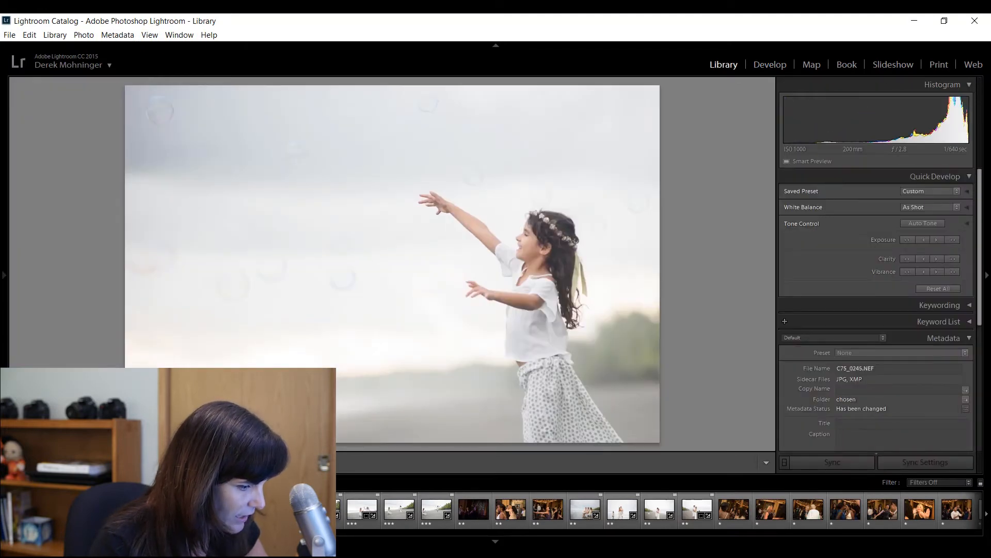
{"action": "key", "text": "g"}
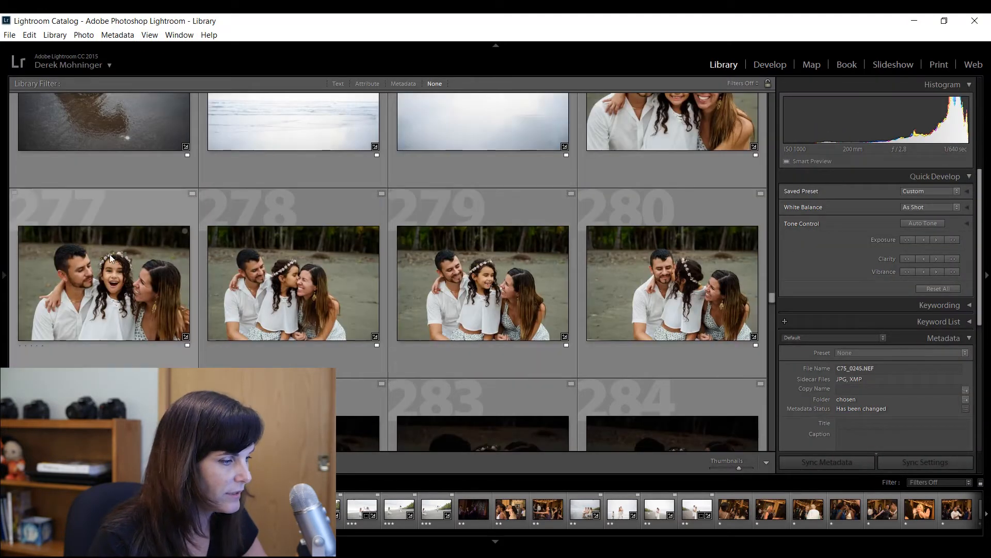
Rate the photo of the parents and daughter where the girl kisses her mother with two stars
{"action": "left_click", "coordinate": [368, 281]}
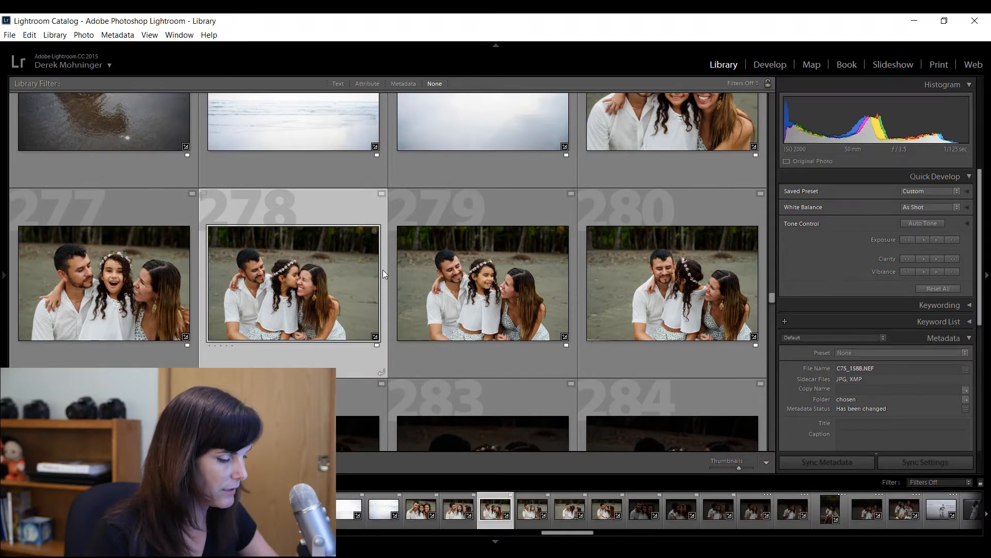
{"action": "key", "text": "2"}
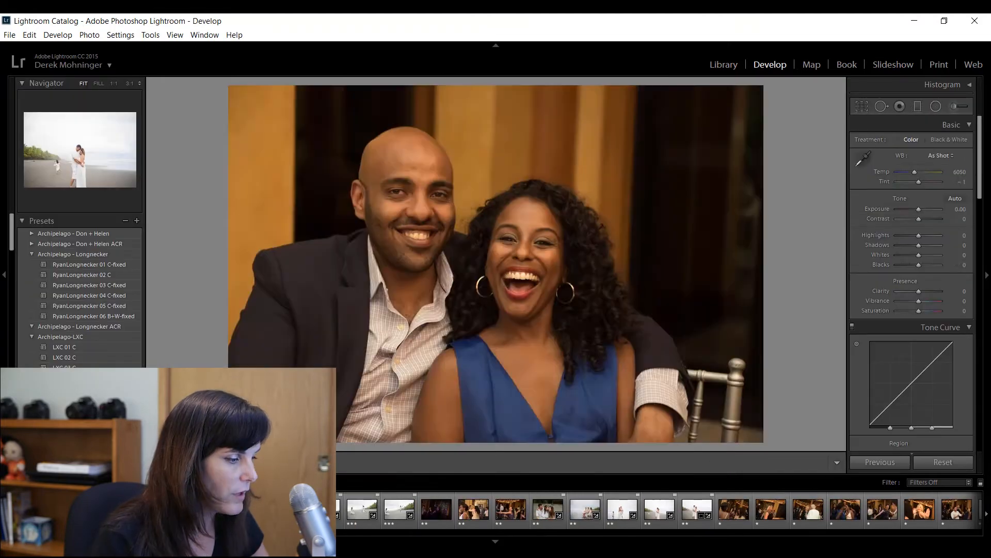
Crop the dance-floor photo of the three women tighter from its upper-left corner
{"action": "key", "text": "Right"}
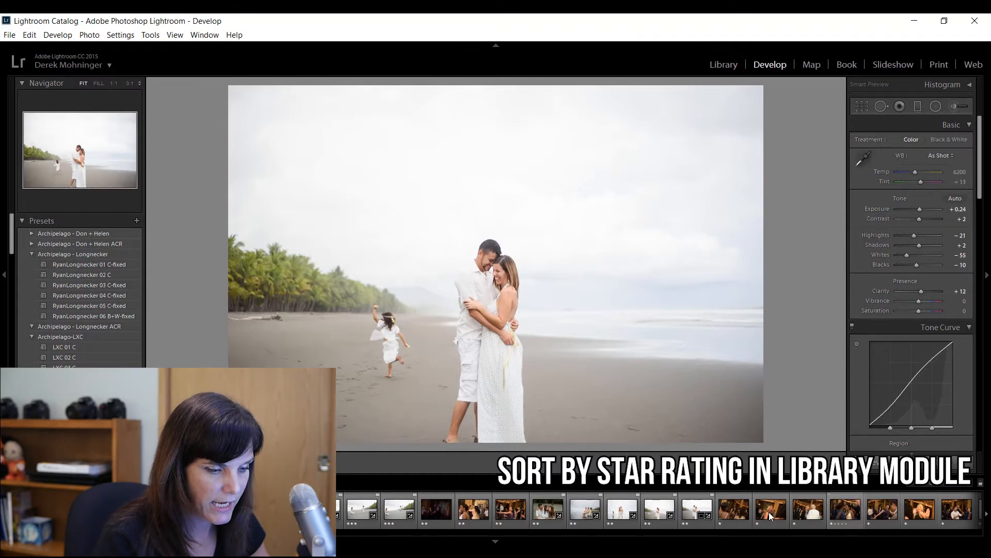
{"action": "left_click", "coordinate": [731, 509]}
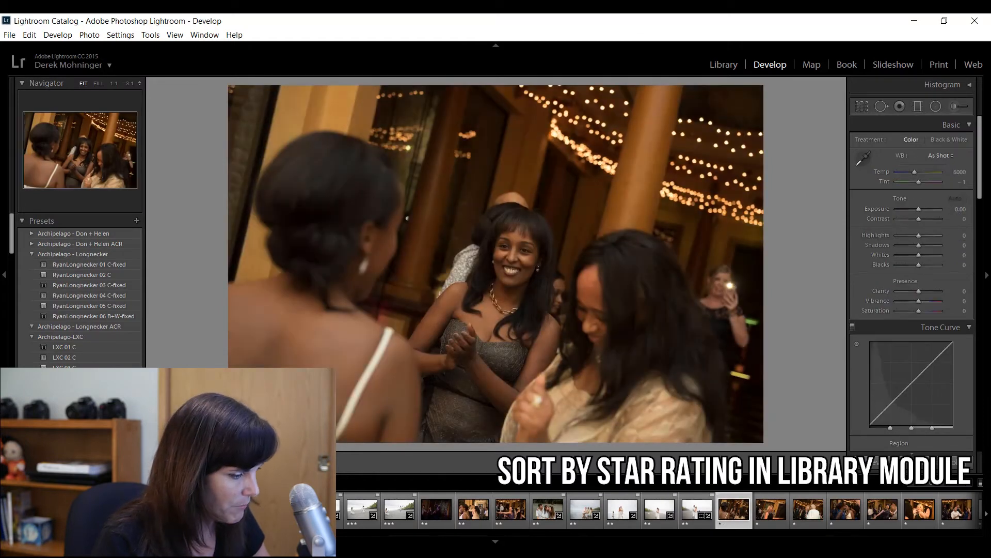
{"action": "scroll", "coordinate": [658, 510], "scroll_direction": "down", "scroll_amount": 6}
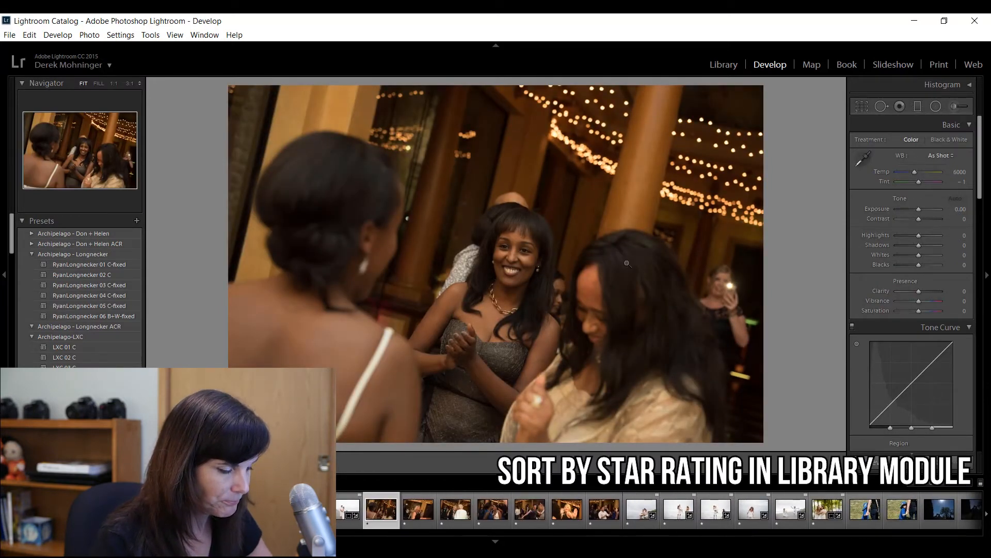
{"action": "key", "text": "r"}
{"action": "left_click_drag", "start_coordinate": [225, 82], "coordinate": [243, 114]}
{"action": "right_click", "coordinate": [242, 113]}
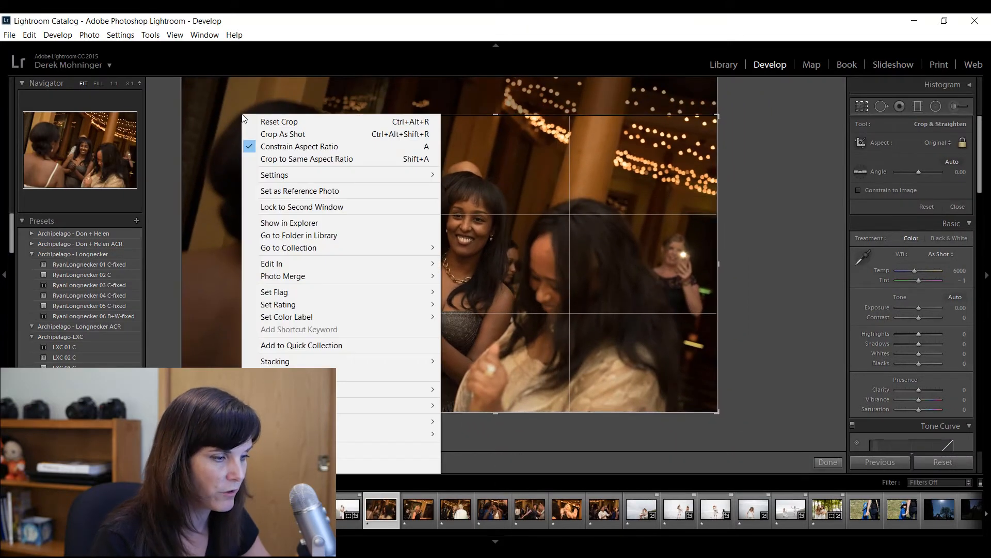
{"action": "left_click", "coordinate": [422, 15]}
{"action": "key", "text": "Return"}
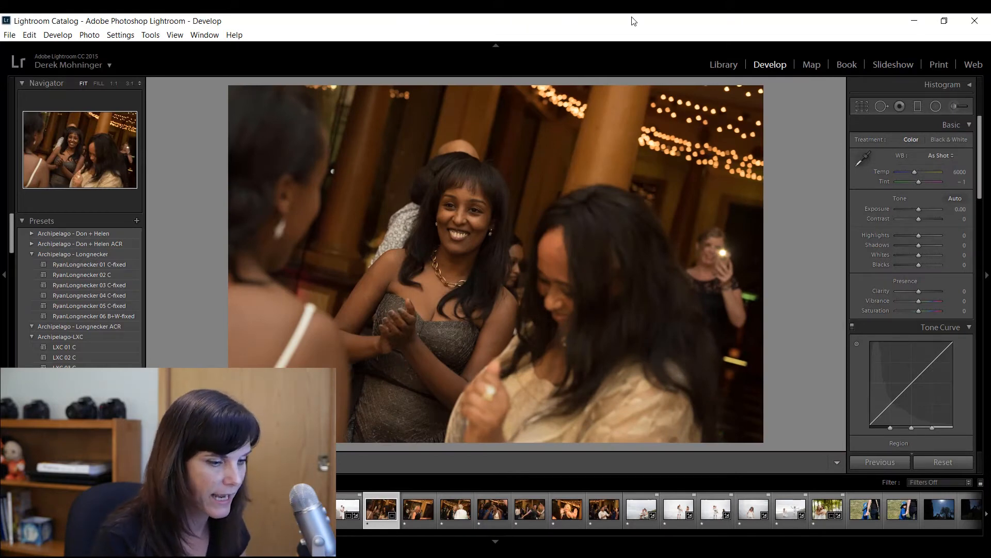
Select the six dance-floor photos that follow as well and synchronize only the crop settings to them
{"action": "left_click", "coordinate": [596, 518], "text": "shift"}
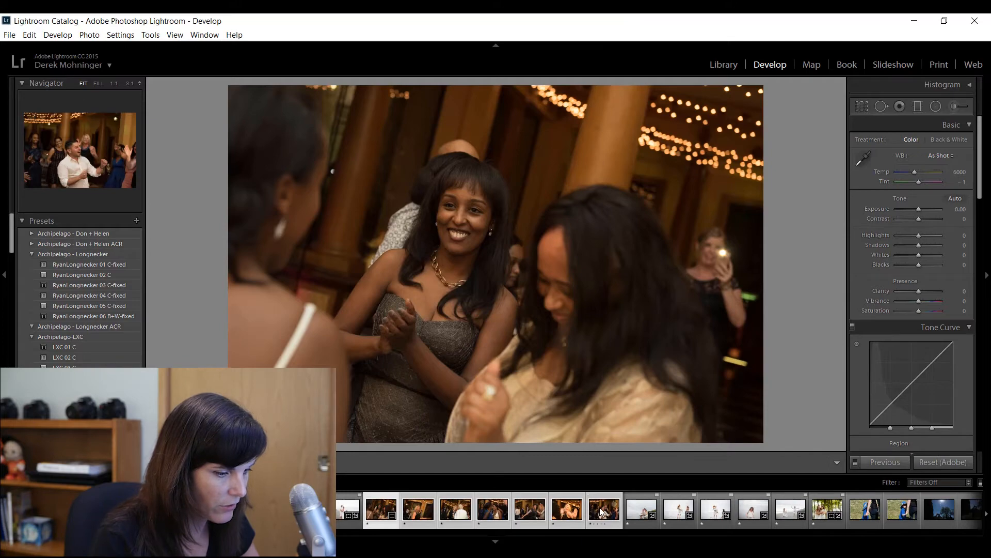
{"action": "left_click", "coordinate": [884, 466]}
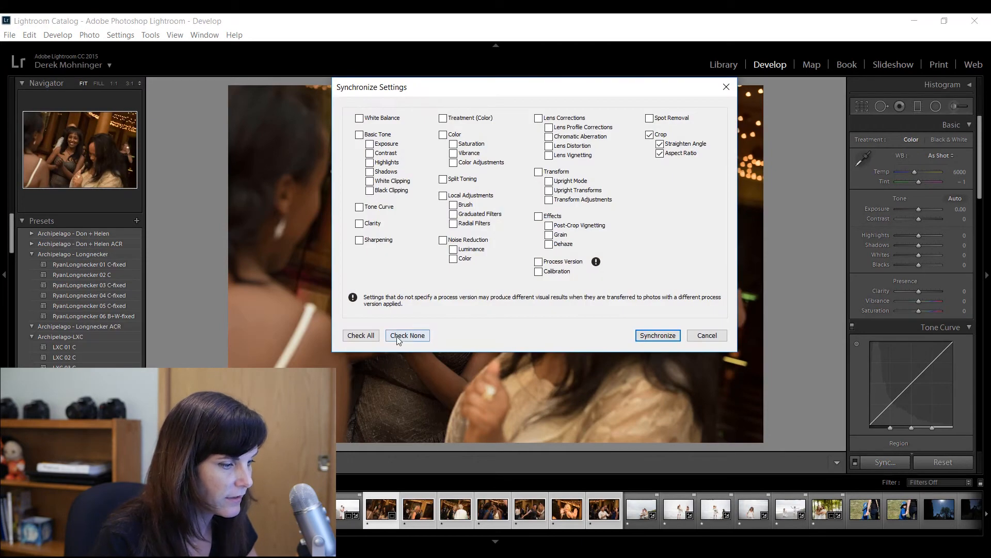
{"action": "left_click", "coordinate": [407, 335]}
{"action": "left_click", "coordinate": [650, 133]}
{"action": "left_click", "coordinate": [650, 336]}
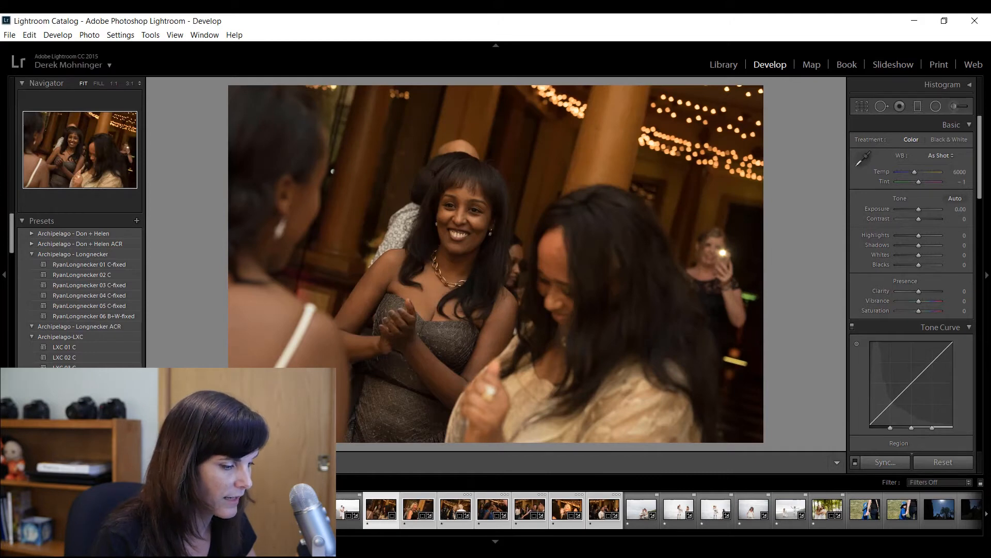
Check the crop of the beach photo with the running girl and synchronize only its crop settings to the other selected family photos
{"action": "left_click", "coordinate": [341, 511]}
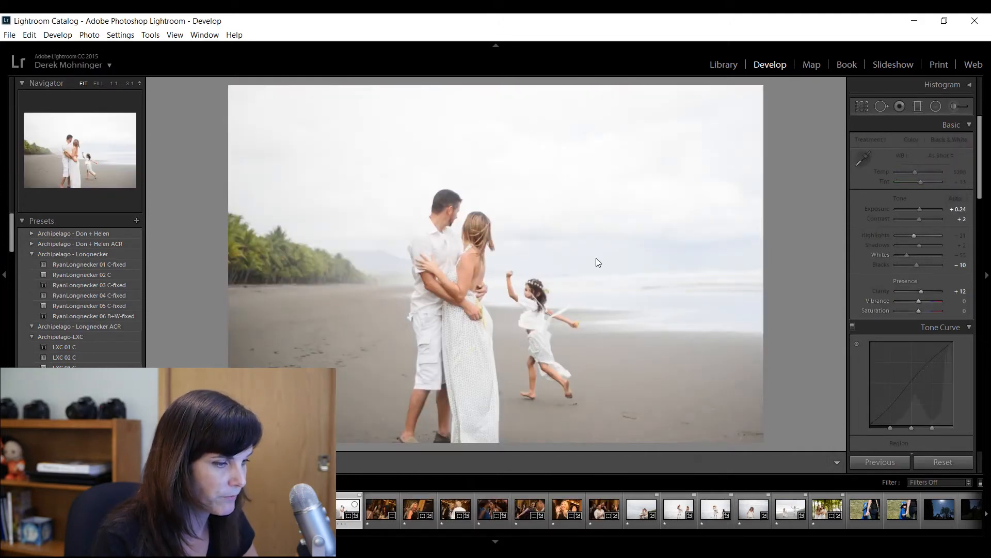
{"action": "key", "text": "r"}
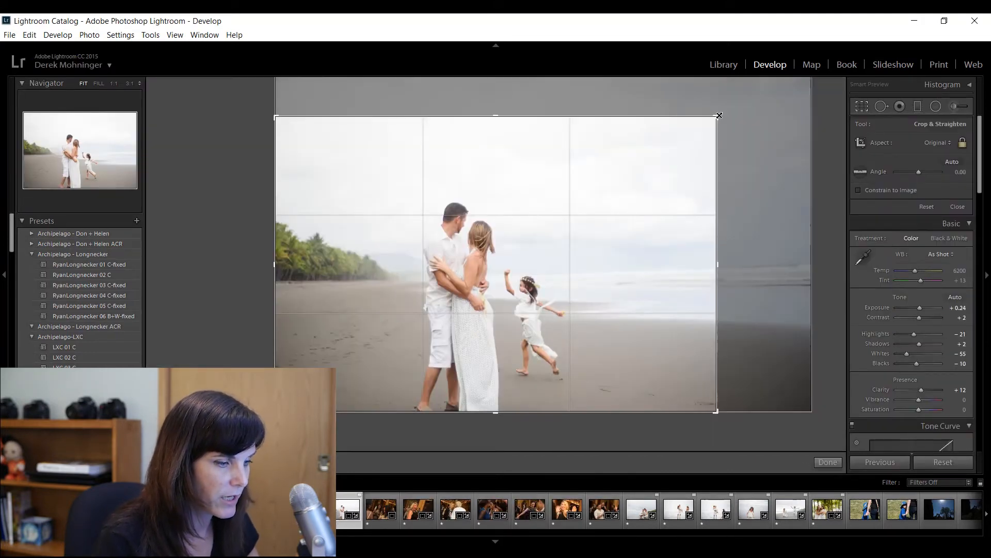
{"action": "left_click", "coordinate": [827, 463]}
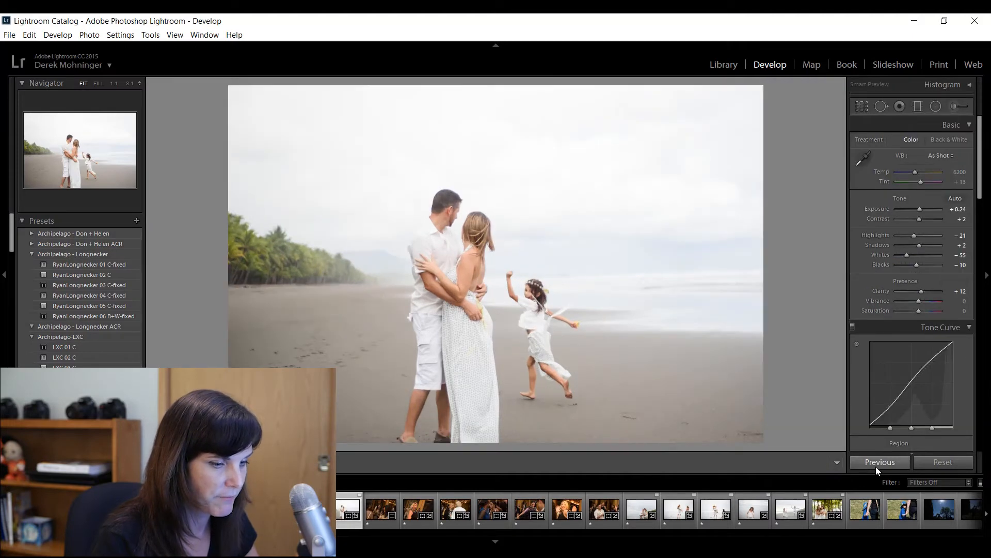
{"action": "left_click", "coordinate": [723, 66]}
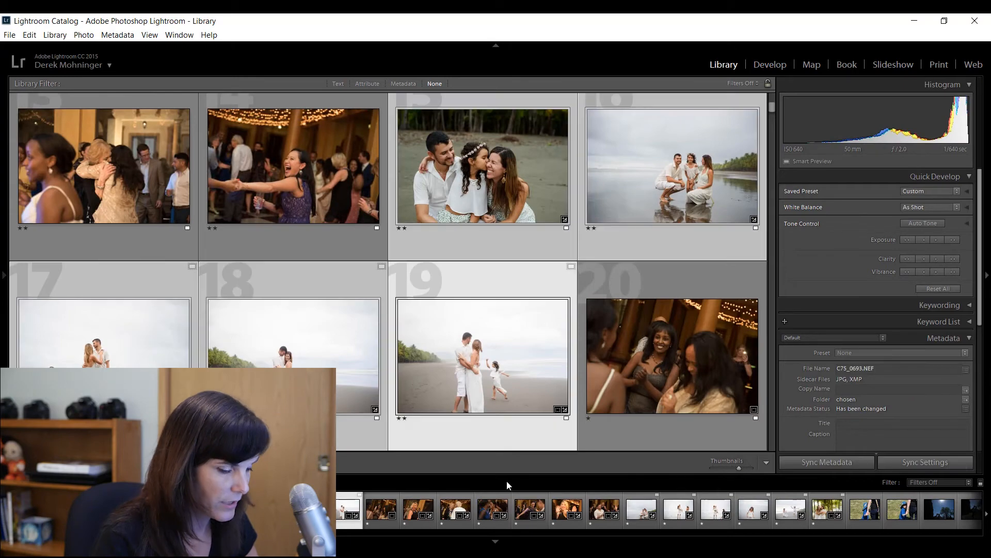
{"action": "left_click", "coordinate": [770, 64]}
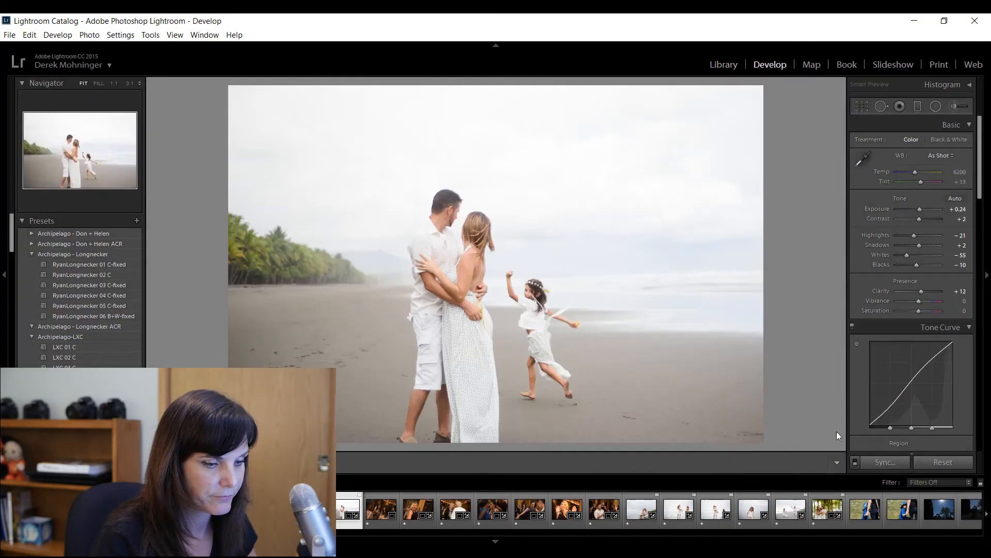
{"action": "left_click", "coordinate": [889, 463]}
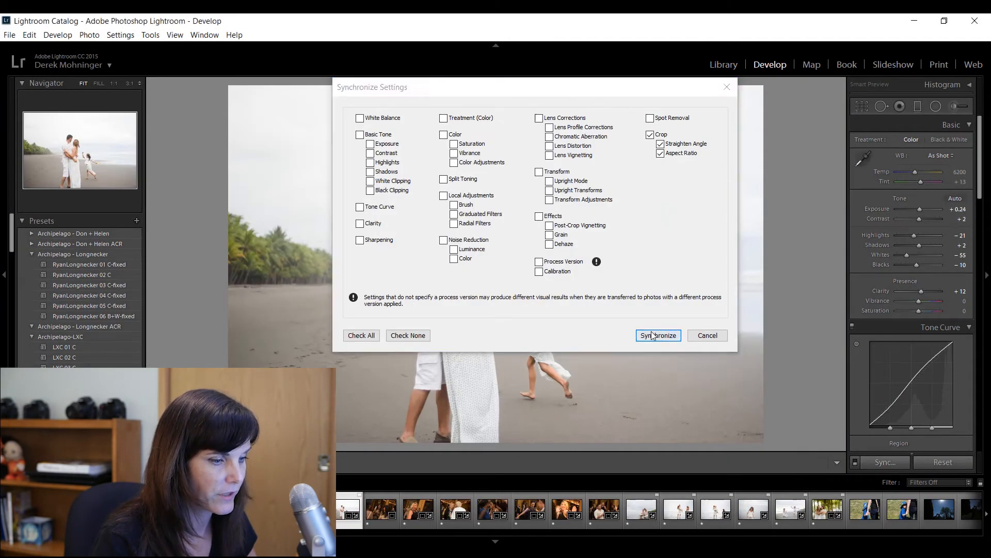
{"action": "left_click", "coordinate": [652, 332]}
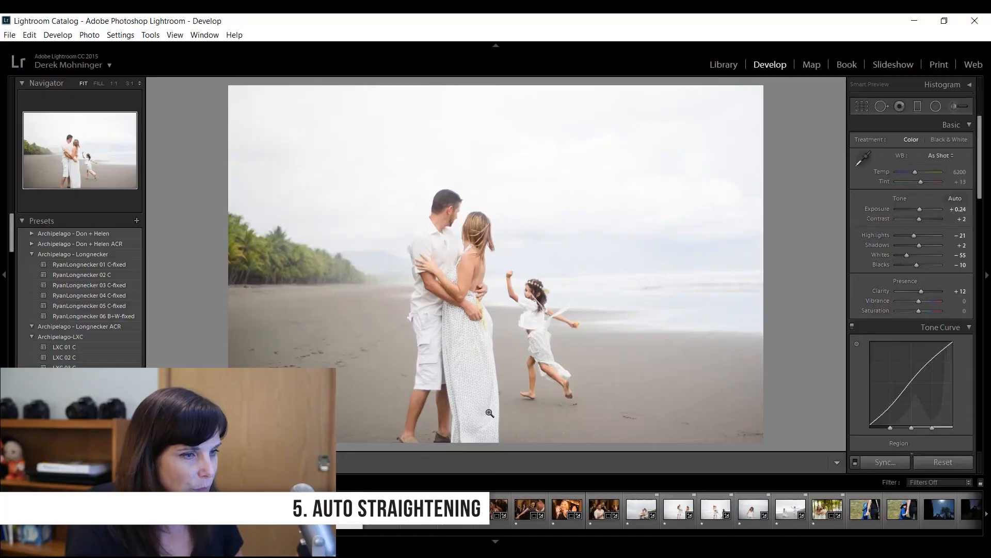
Open the beach photo of the kissing couple and check its crop
{"action": "scroll", "coordinate": [963, 292], "scroll_direction": "down", "scroll_amount": 6}
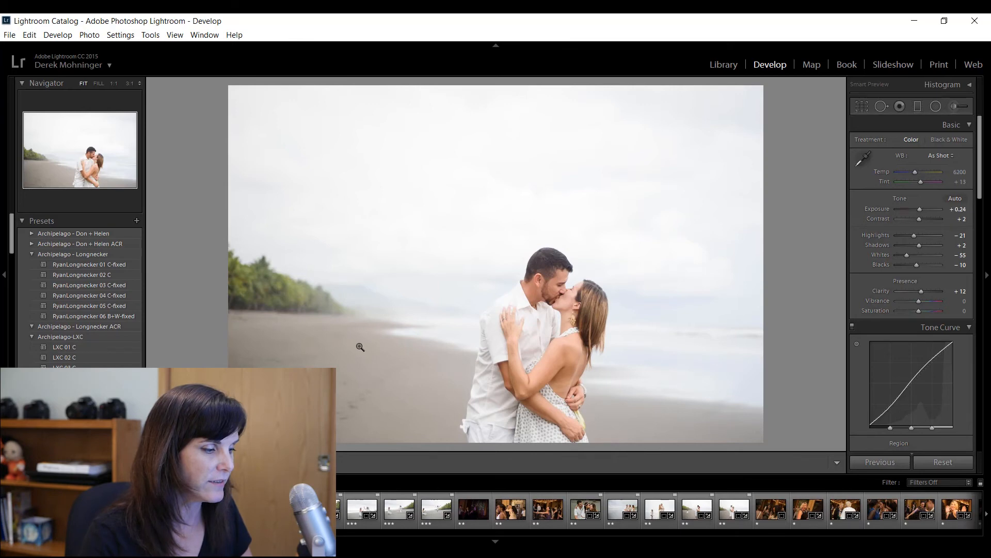
{"action": "key", "text": "r"}
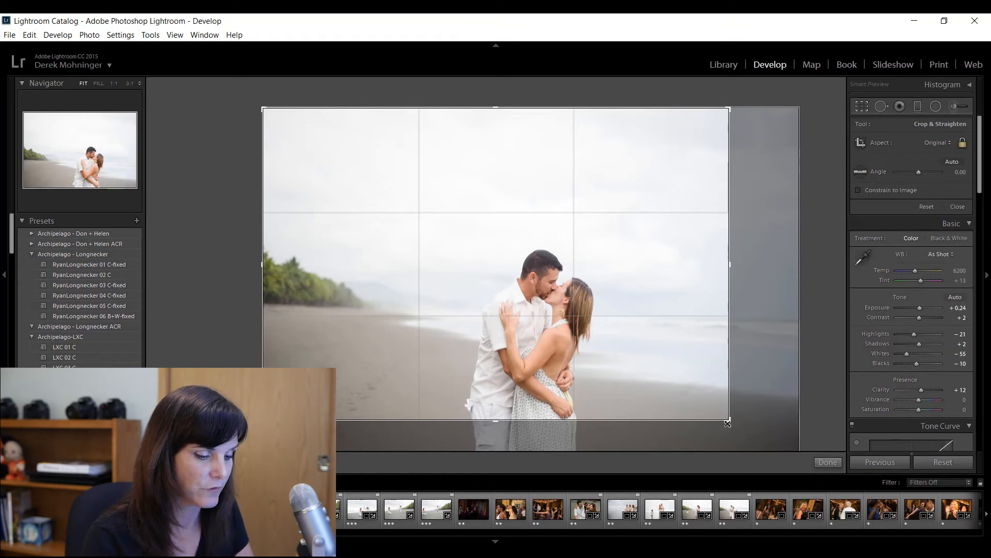
{"action": "key", "text": "Return"}
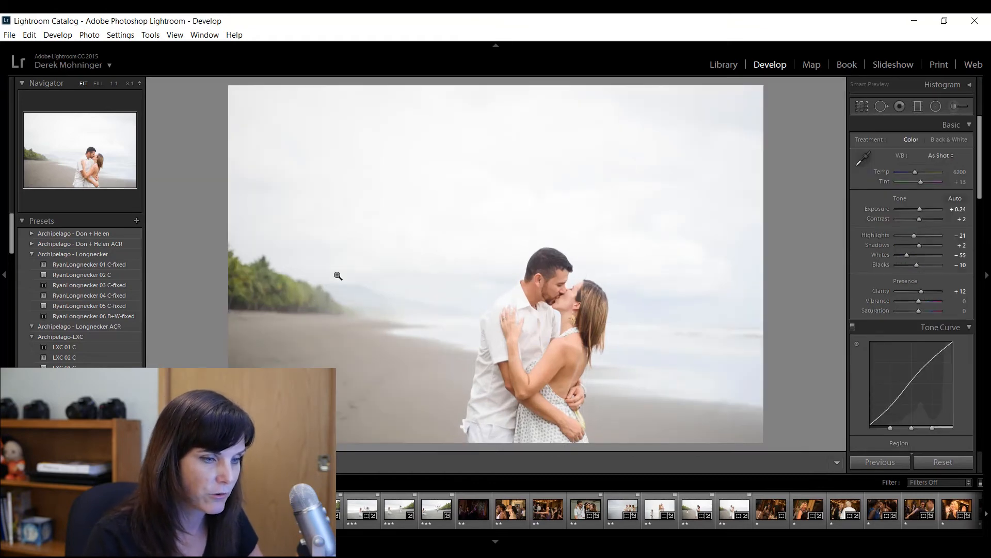
Try Auto Upright straightening on the kissing-couple photo and compare it with Upright set to Off
{"action": "mouse_move", "coordinate": [980, 129]}
{"action": "left_mouse_down"}
{"action": "mouse_move", "coordinate": [975, 163]}
{"action": "mouse_move", "coordinate": [980, 133]}
{"action": "left_mouse_up"}
{"action": "scroll", "coordinate": [937, 388], "scroll_direction": "down", "scroll_amount": 10}
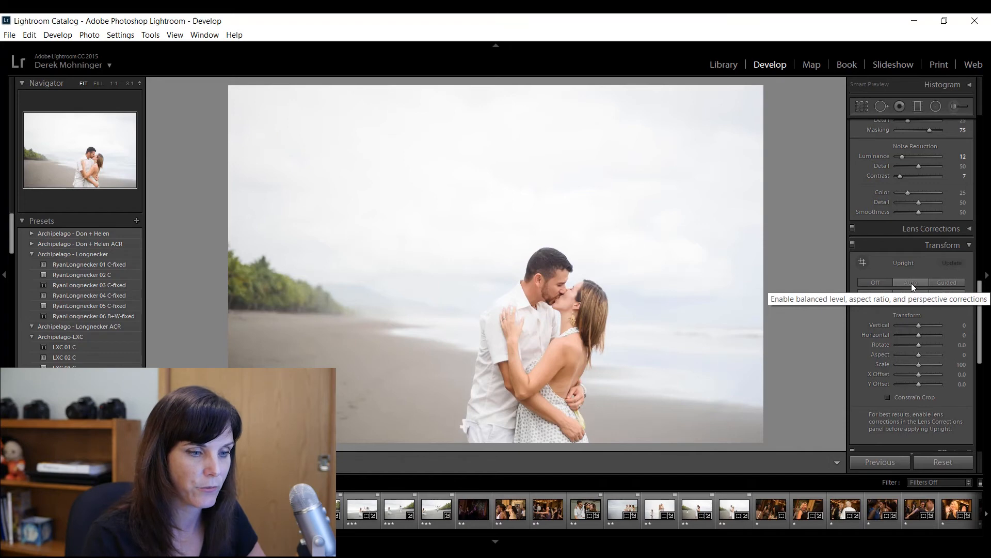
{"action": "left_click", "coordinate": [911, 284]}
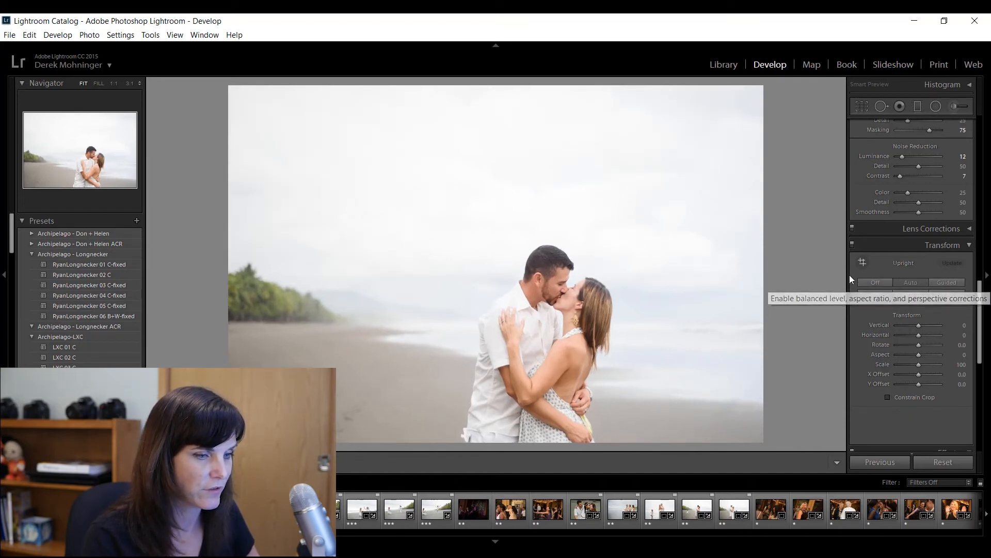
{"action": "left_click", "coordinate": [872, 281]}
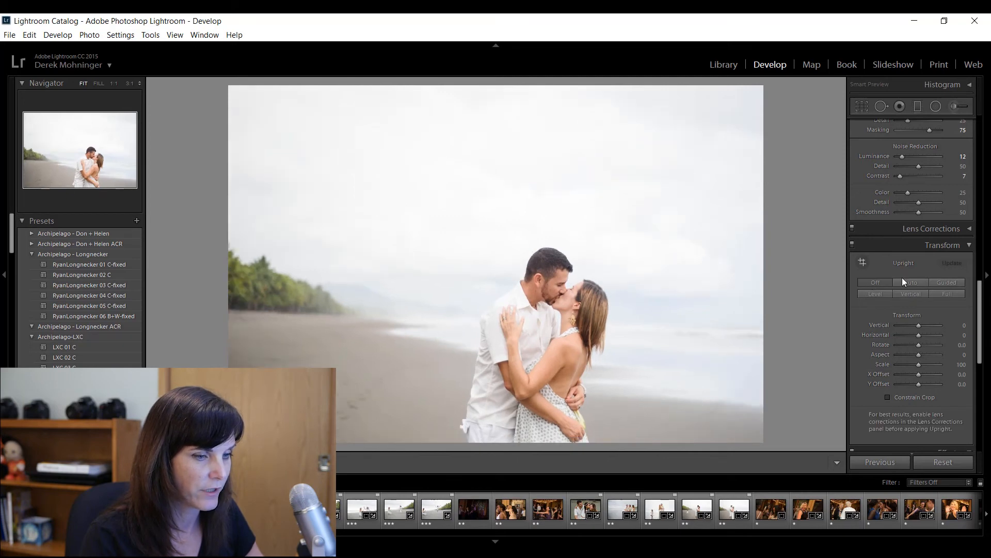
{"action": "left_click", "coordinate": [905, 281]}
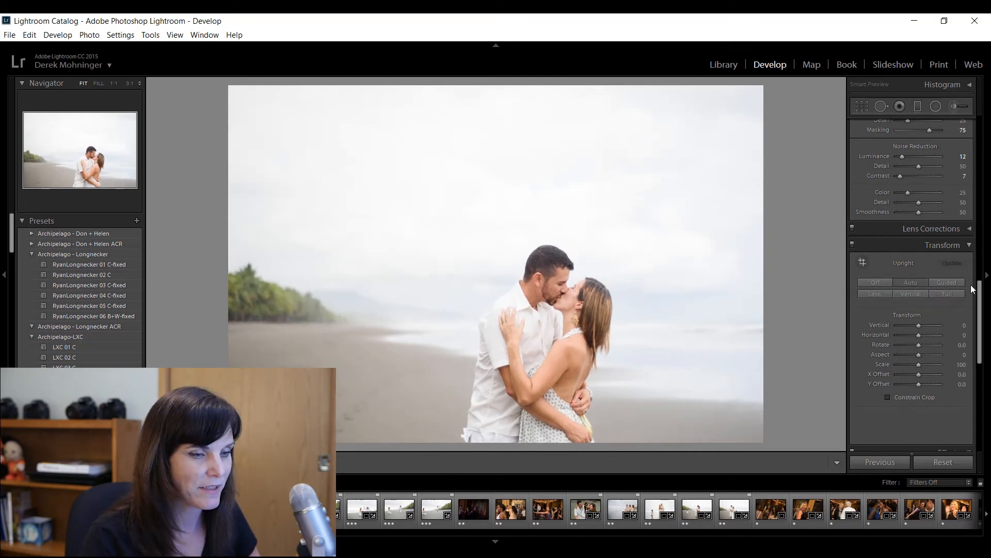
{"action": "scroll", "coordinate": [968, 283], "scroll_direction": "up", "scroll_amount": 5}
{"action": "scroll", "coordinate": [985, 260], "scroll_direction": "up", "scroll_amount": 6}
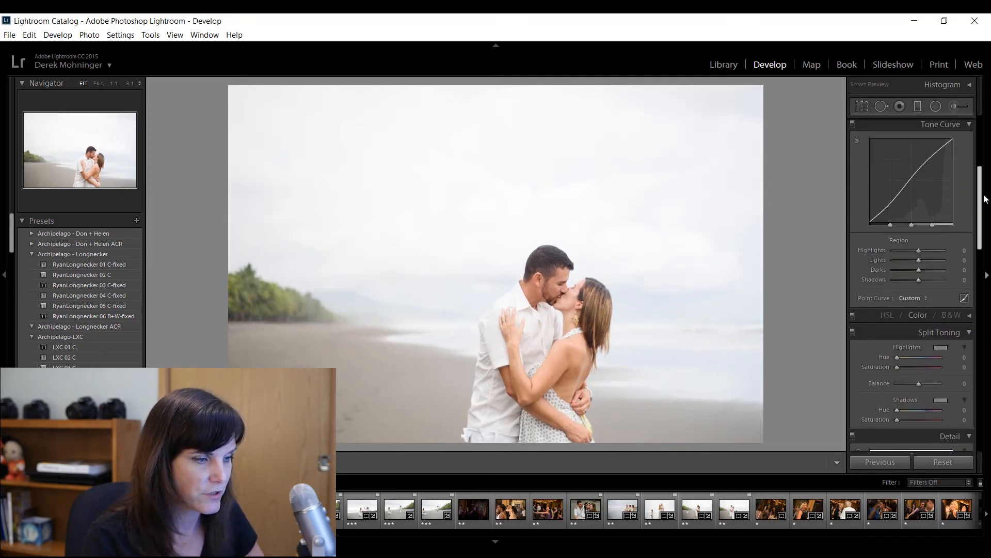
{"action": "scroll", "coordinate": [980, 232], "scroll_direction": "down", "scroll_amount": 8}
{"action": "left_click", "coordinate": [951, 272]}
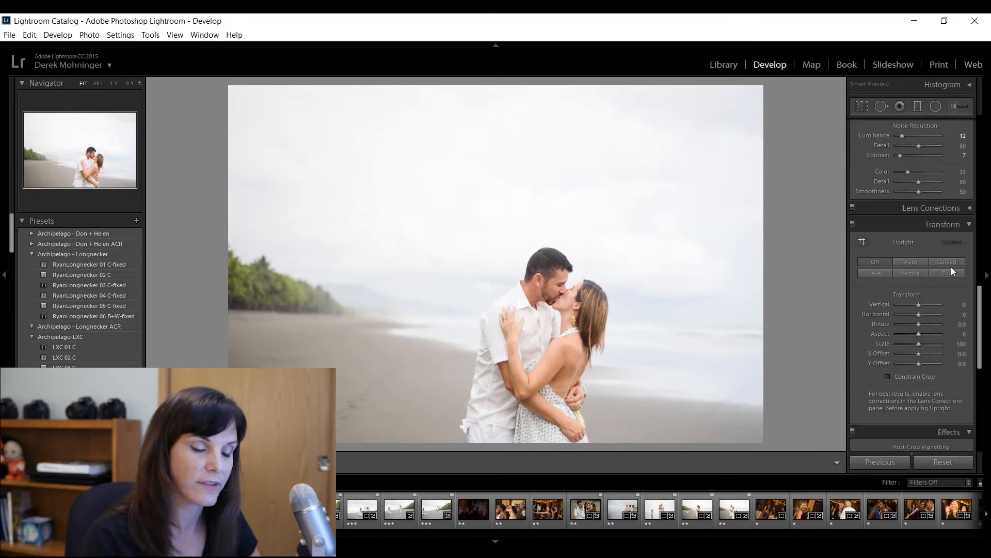
Straighten the kissing-couple photo along the sea horizon to an angle of -1.25 and apply the crop
{"action": "key", "text": "r"}
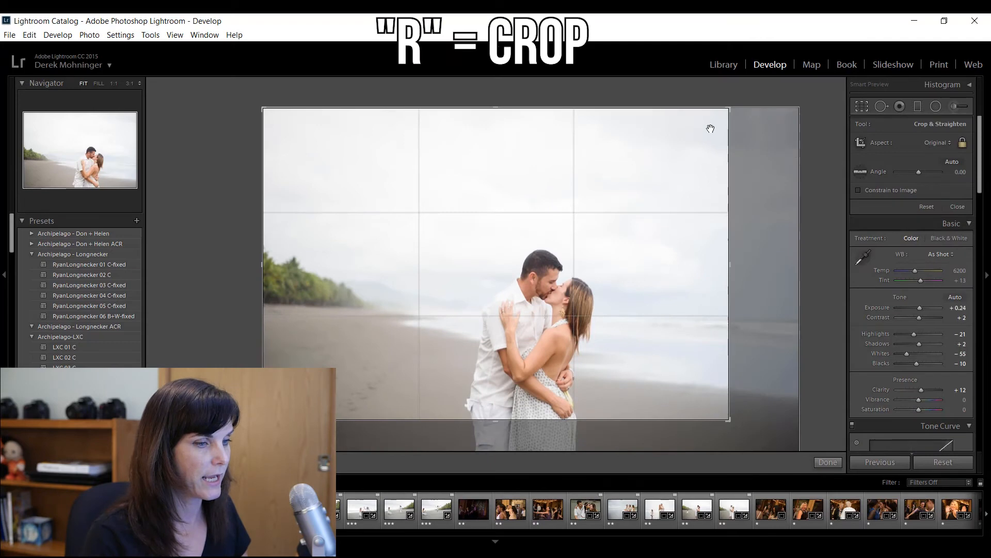
{"action": "left_click_drag", "start_coordinate": [738, 107], "coordinate": [740, 103]}
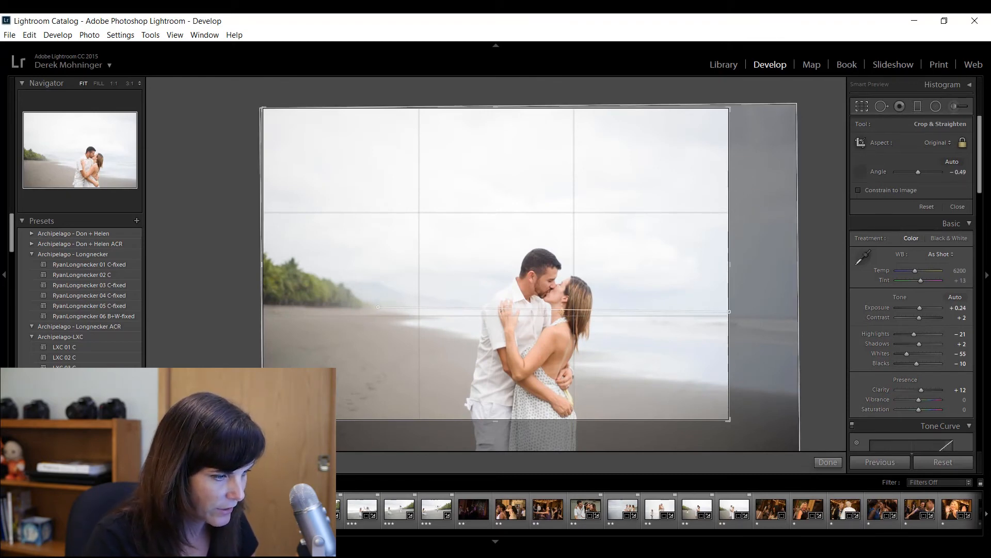
{"action": "left_click_drag", "start_coordinate": [729, 311], "coordinate": [729, 311]}
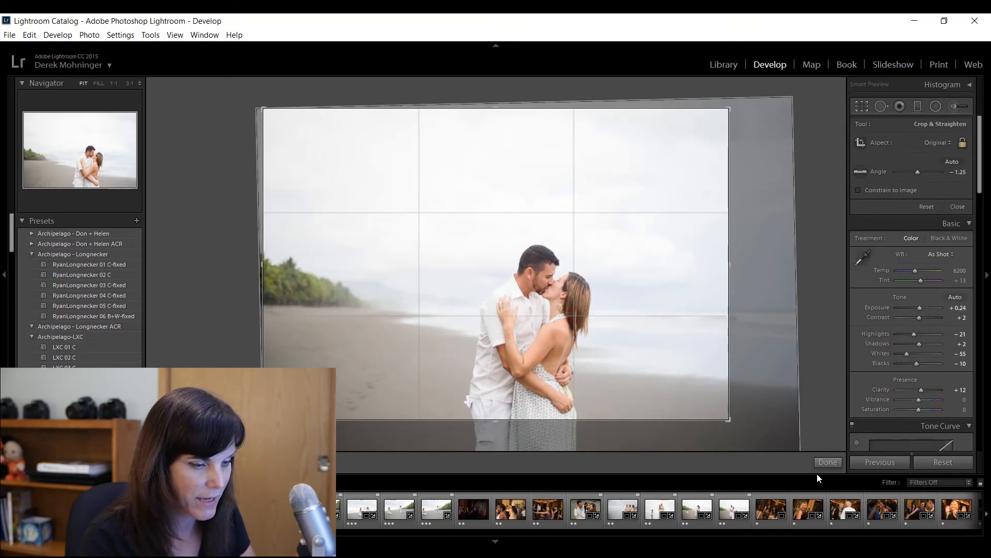
{"action": "left_click", "coordinate": [828, 463]}
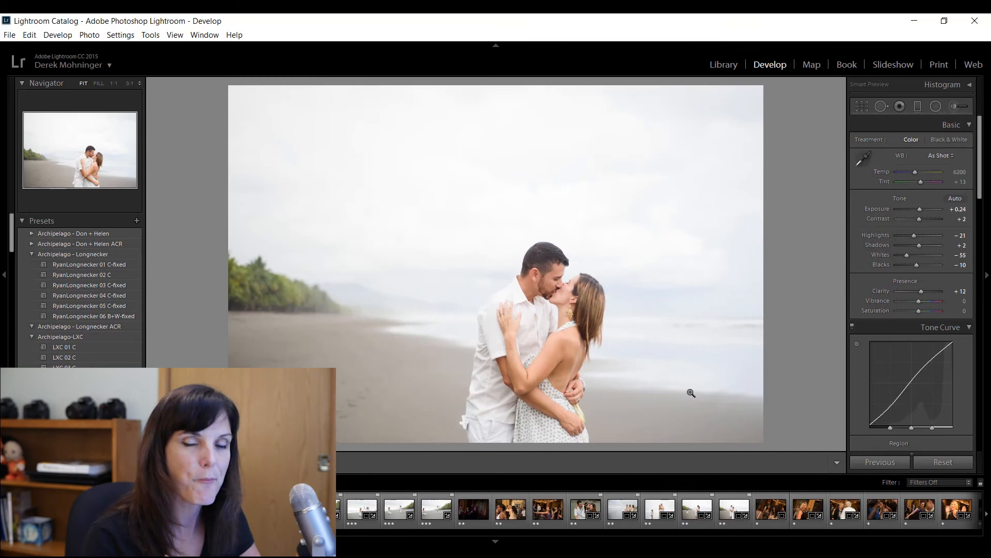